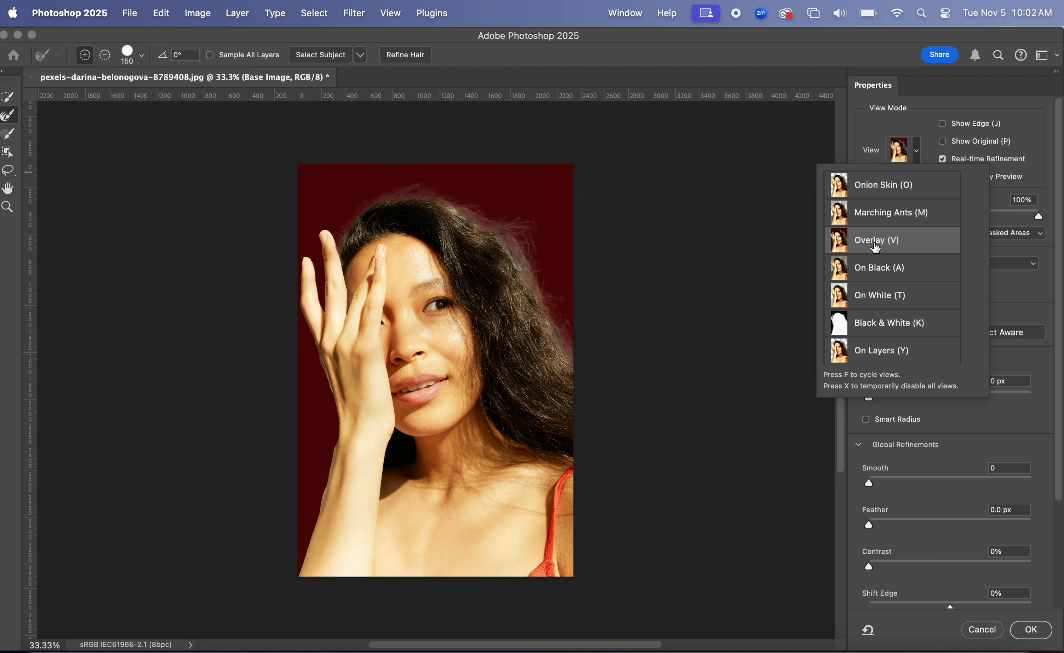
# Switch the Select and Mask view to Overlay with a bright red f30a0a colour indicating masked areas.
pyautogui.click(886, 132)
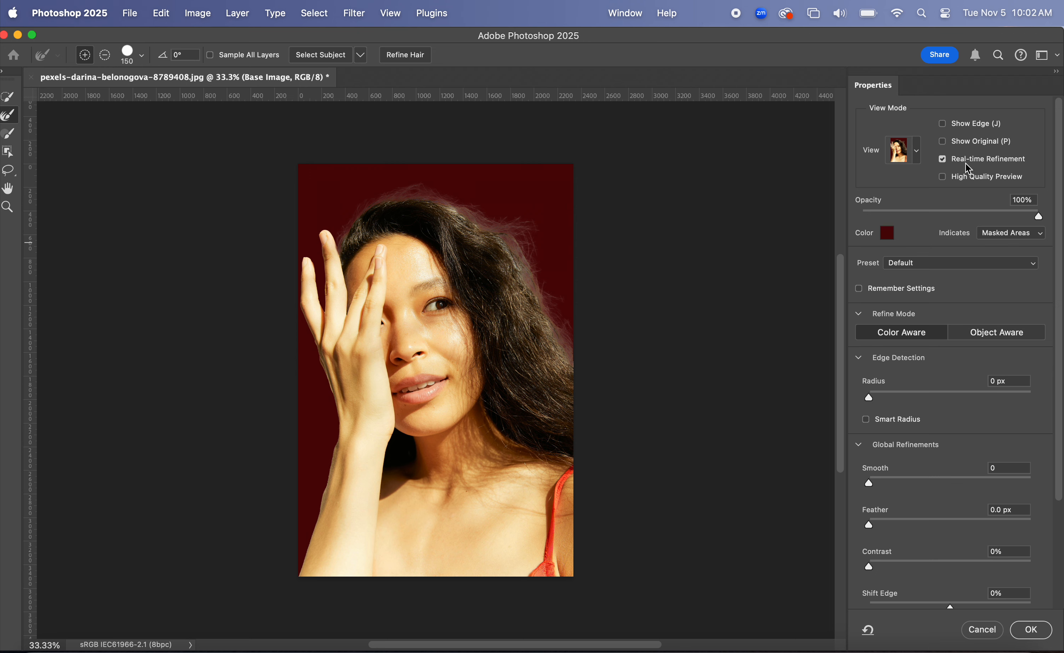
pyautogui.click(888, 234)
pyautogui.click(748, 118)
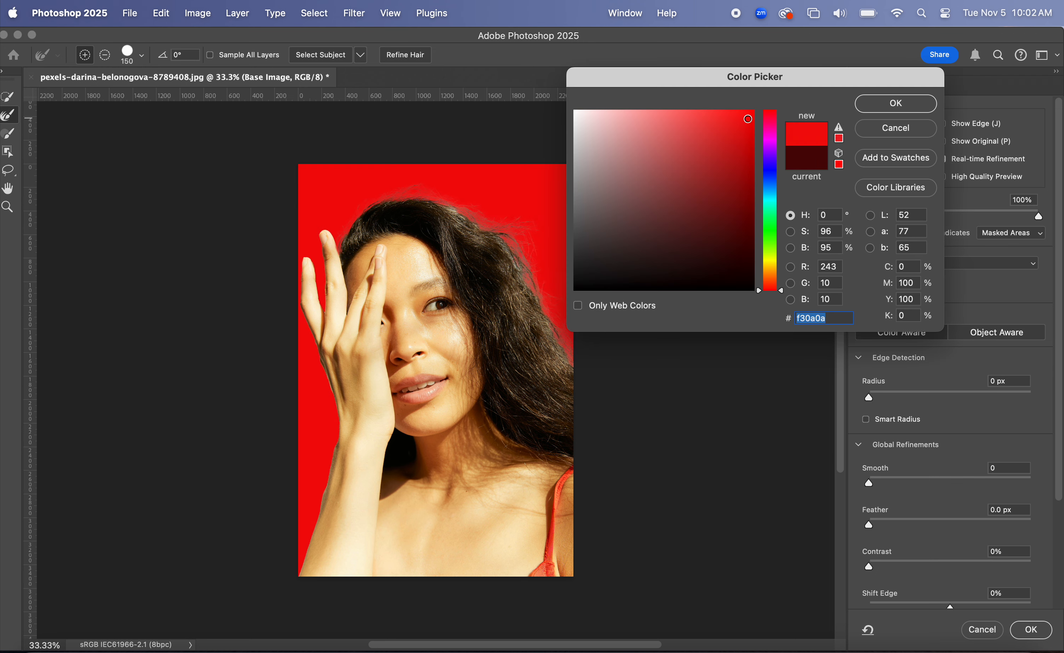
pyautogui.click(872, 105)
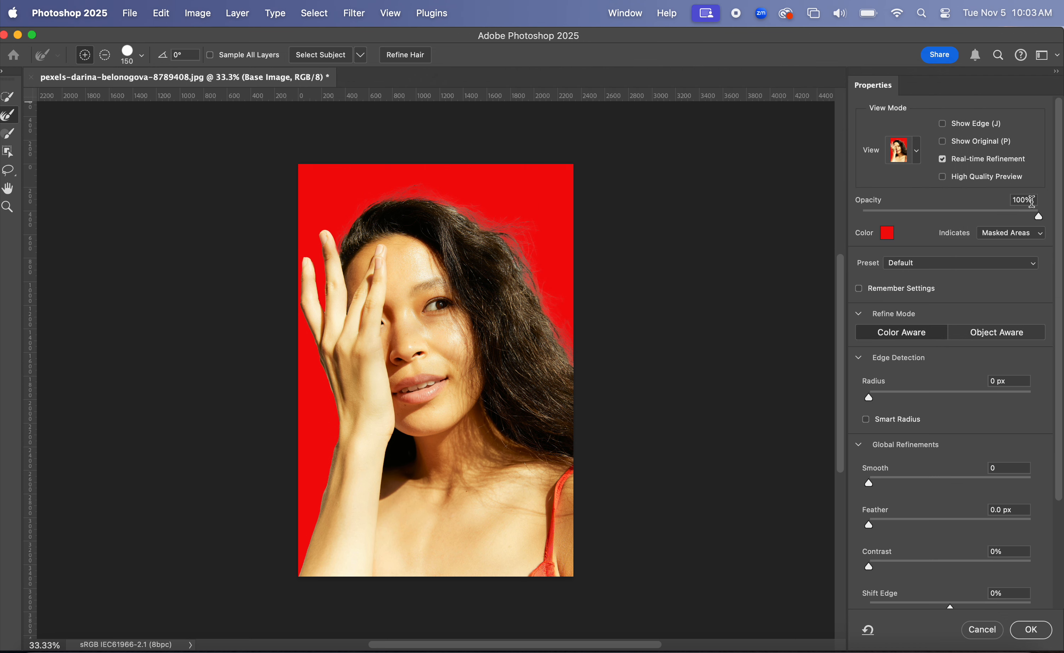
pyautogui.click(992, 235)
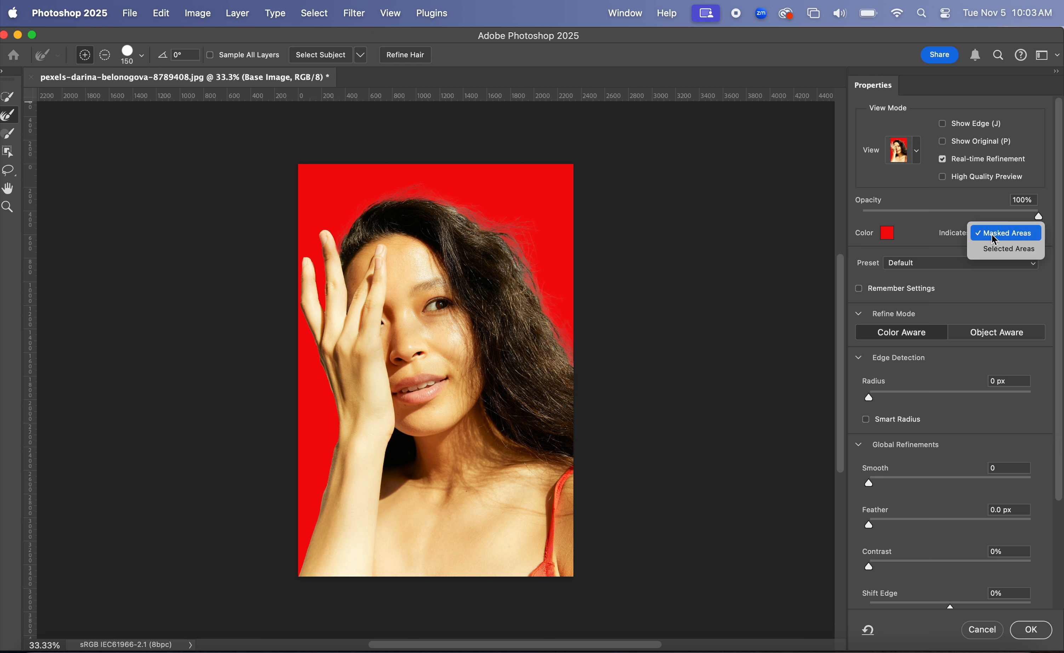
pyautogui.click(993, 236)
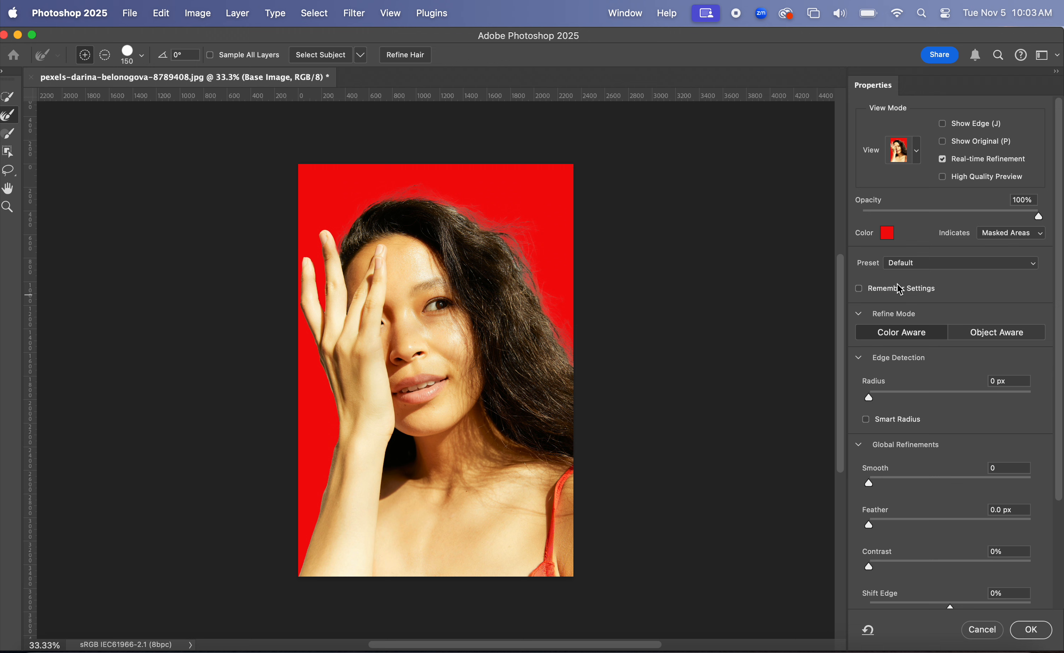
# Turn on Decontaminate Colors in the output settings.
pyautogui.scroll(-3, 904, 288)
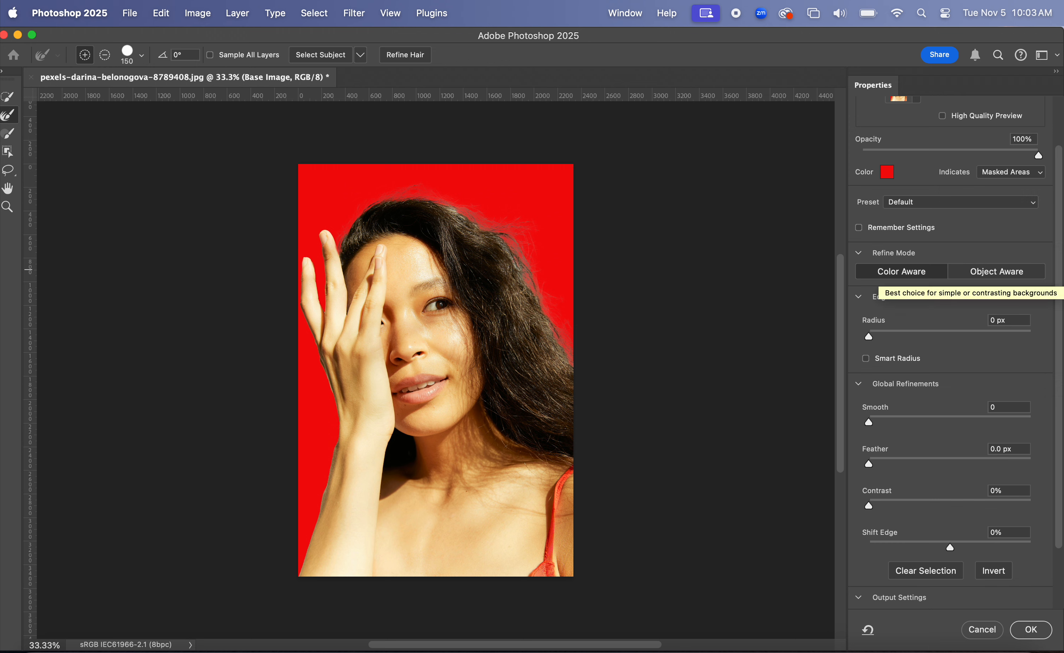
pyautogui.scroll(-3, 895, 300)
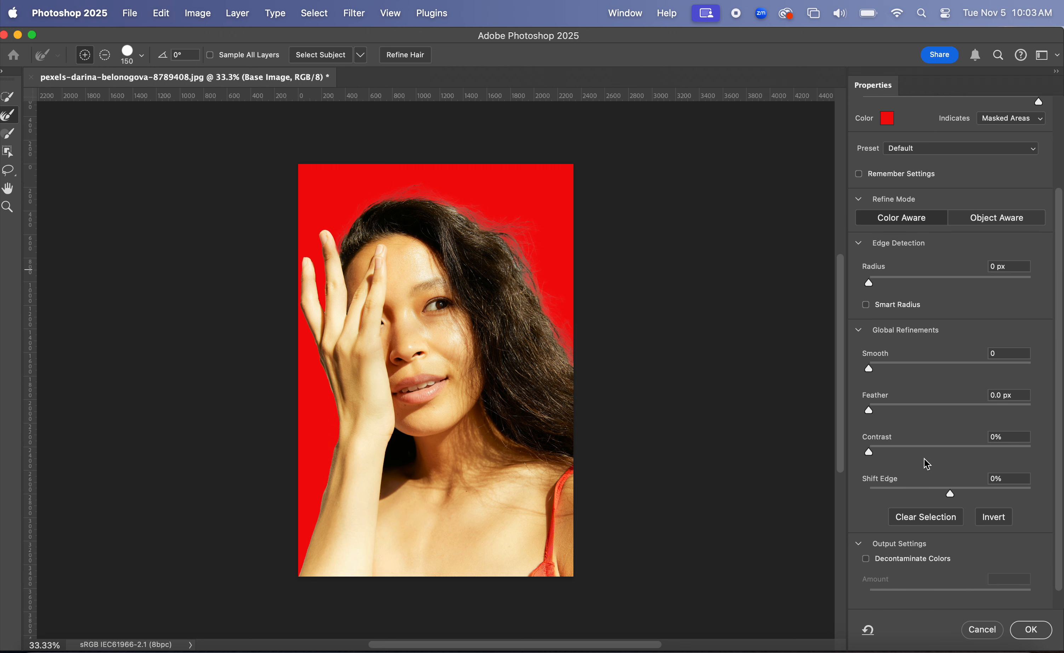
pyautogui.scroll(-1, 924, 474)
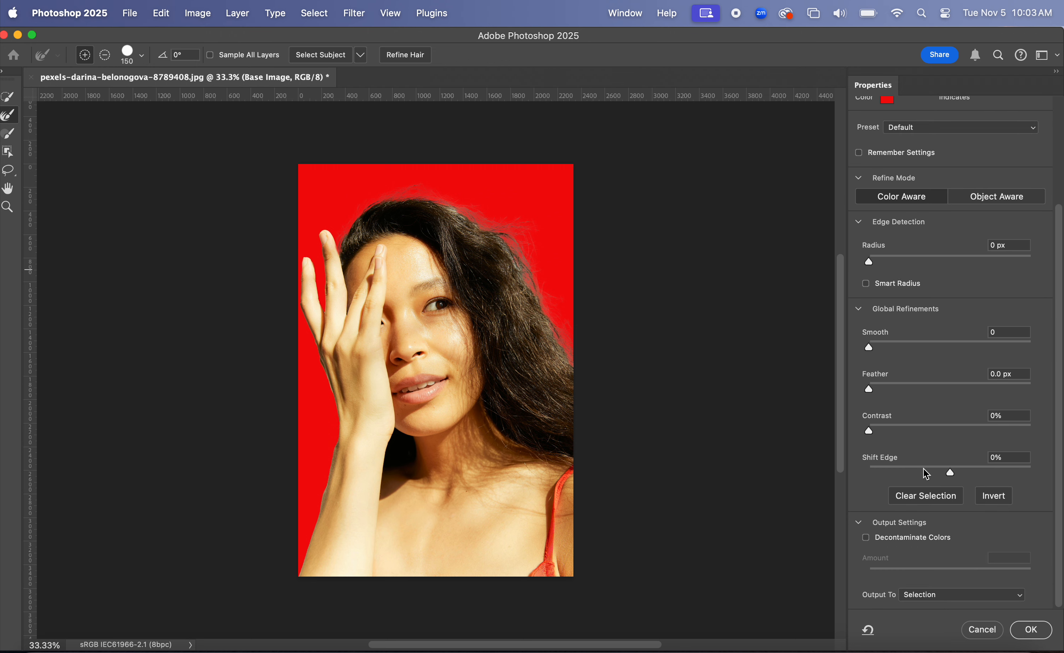
pyautogui.click(887, 539)
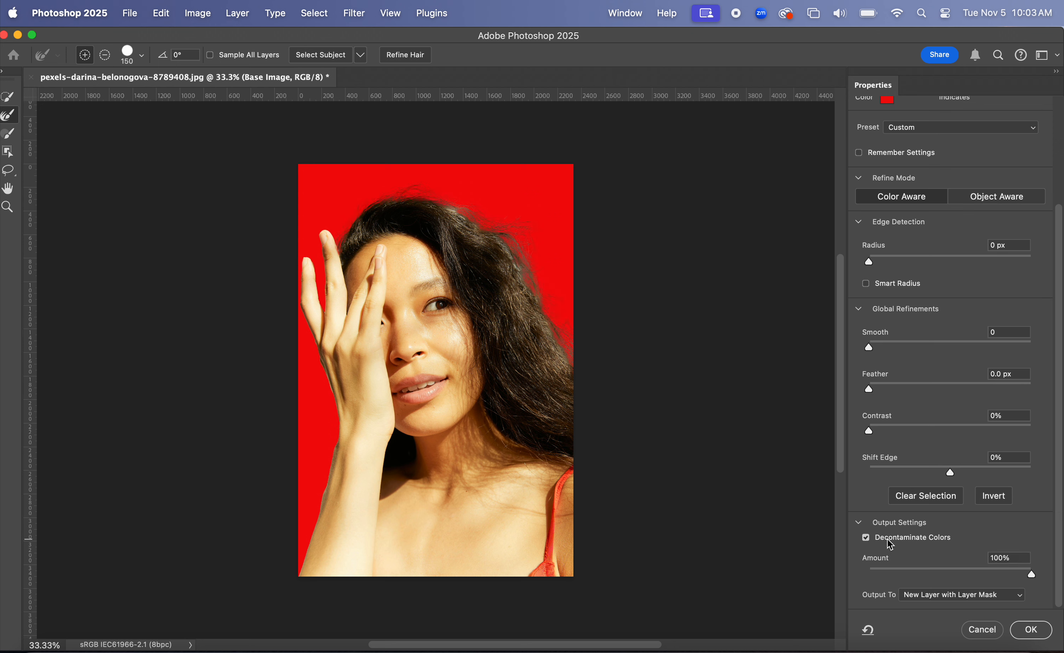
# Brush with the Refine Edge tool over the hair along the top and right edges of the subject.
pyautogui.scroll(5, 887, 540)
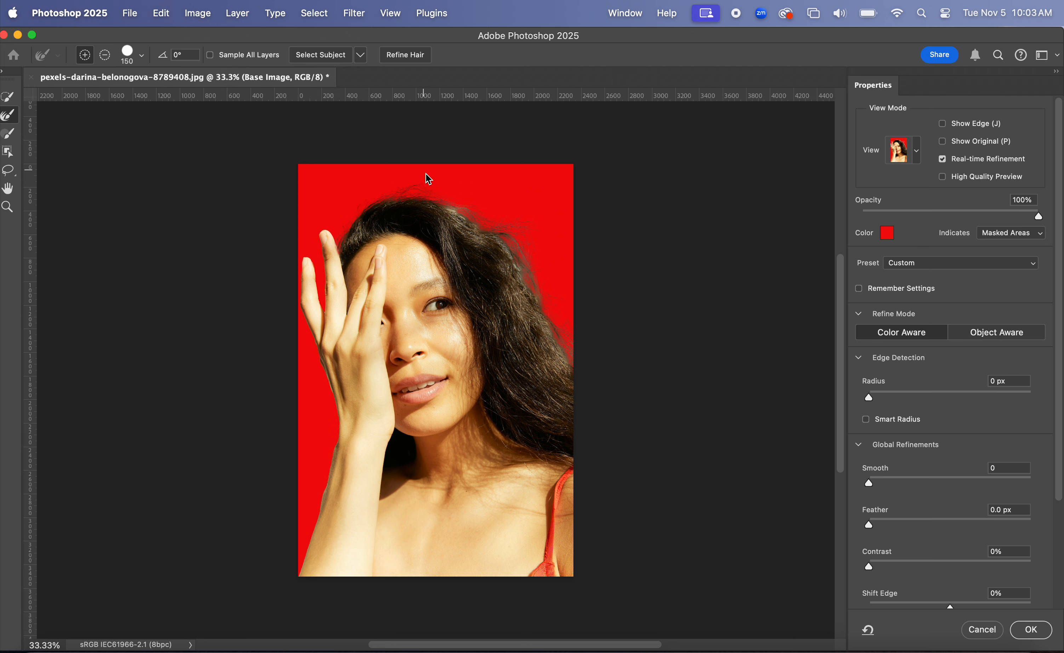
pyautogui.click(407, 190)
pyautogui.click(508, 237)
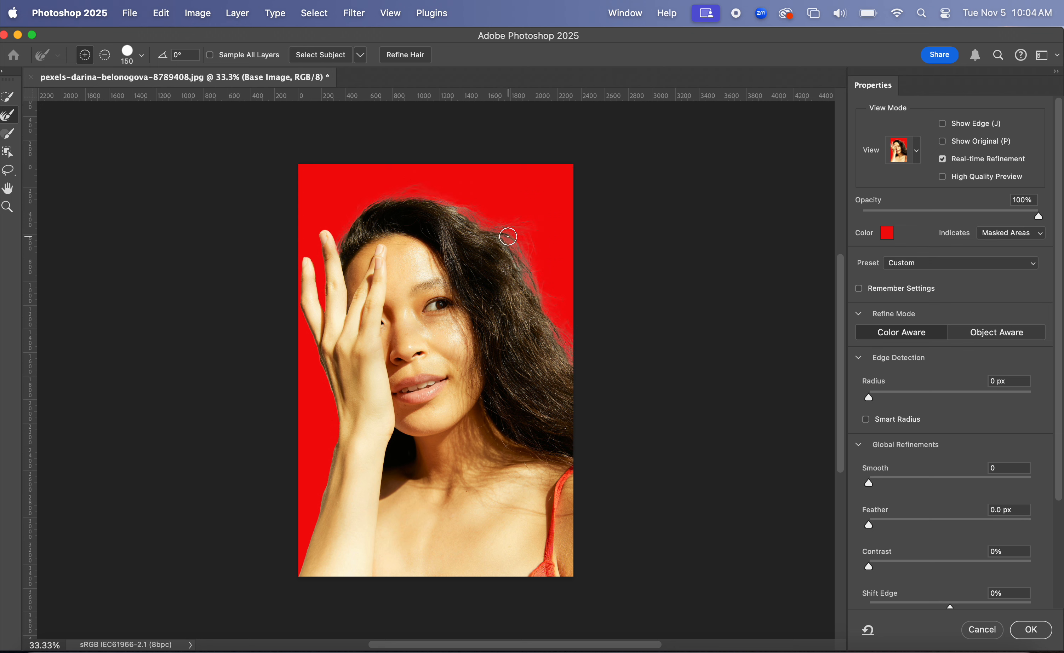
pyautogui.click(555, 332)
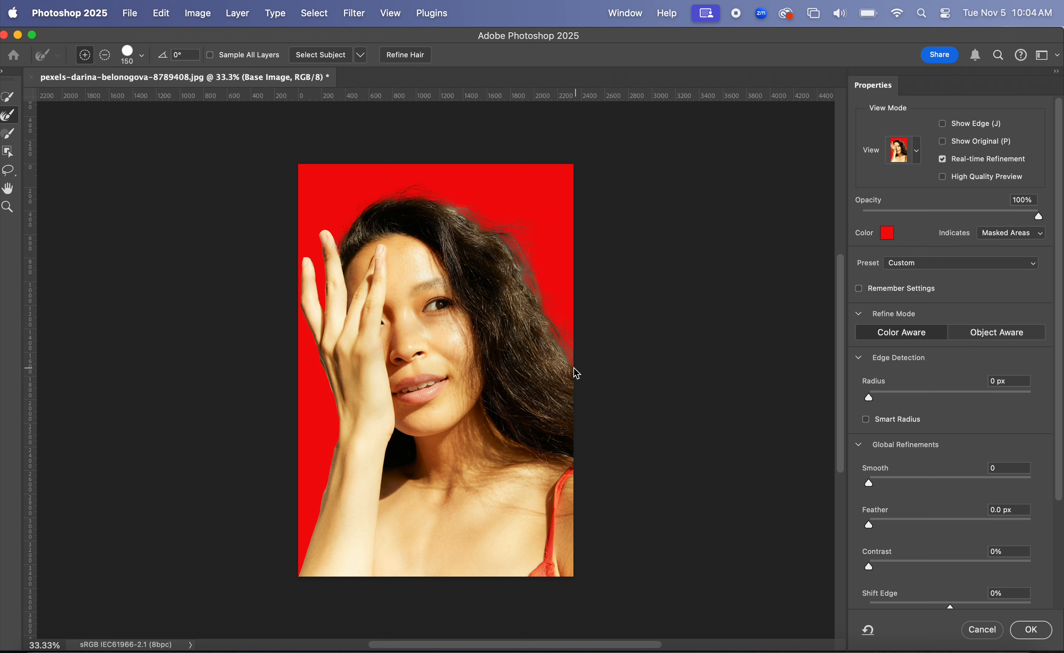
pyautogui.click(569, 367)
# Subtract refinement at the right hair edge, return to add mode, and apply the Select and Mask result.
pyautogui.click(109, 52)
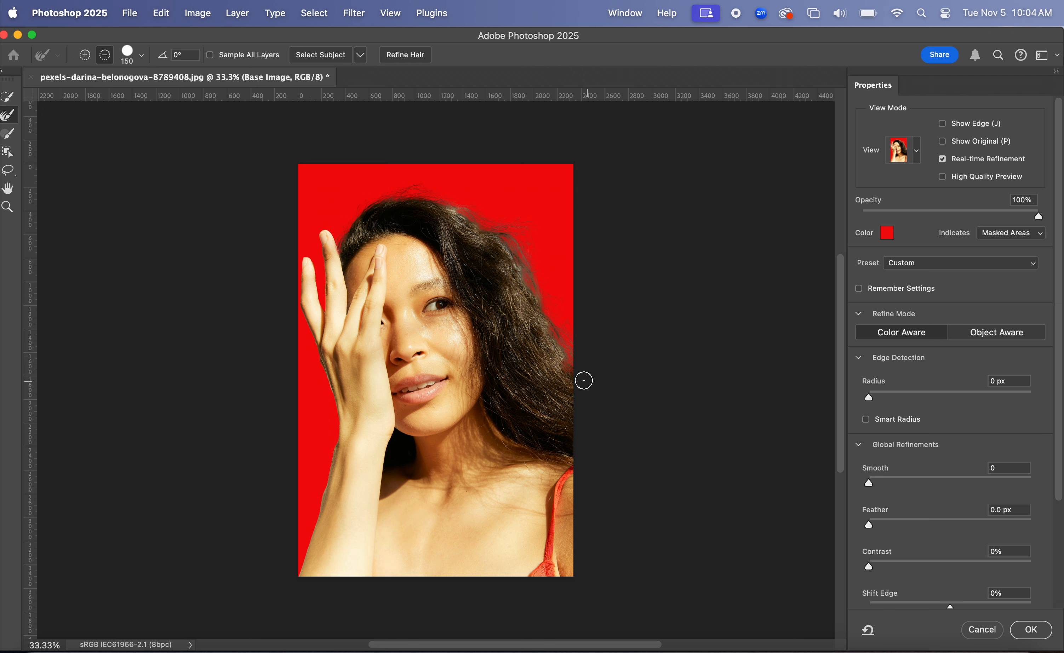
pyautogui.click(566, 369)
pyautogui.click(84, 55)
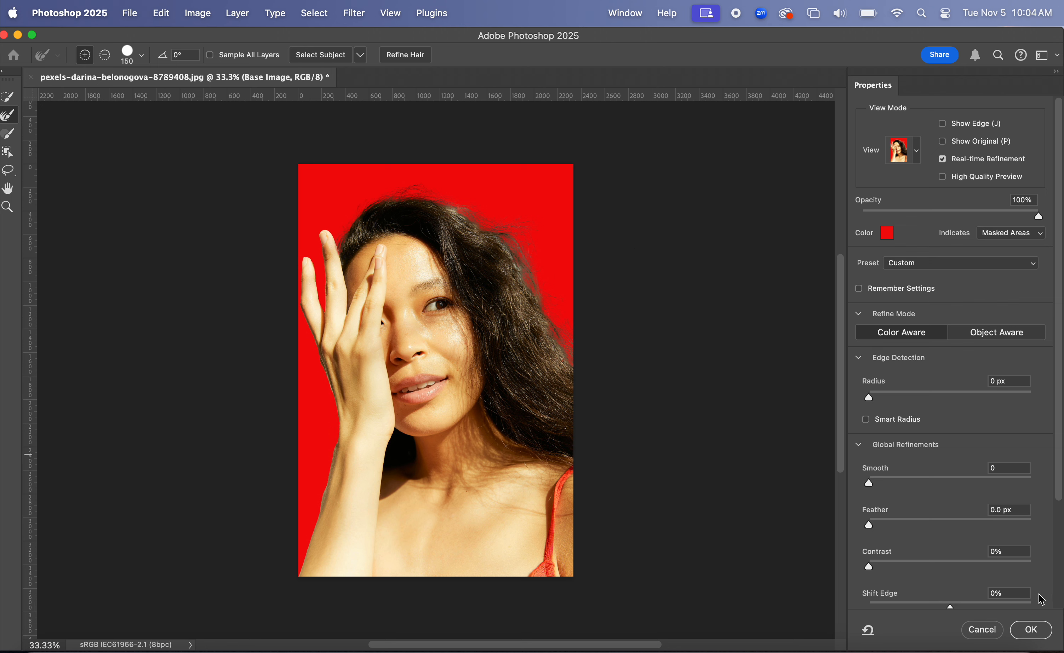
pyautogui.click(1036, 628)
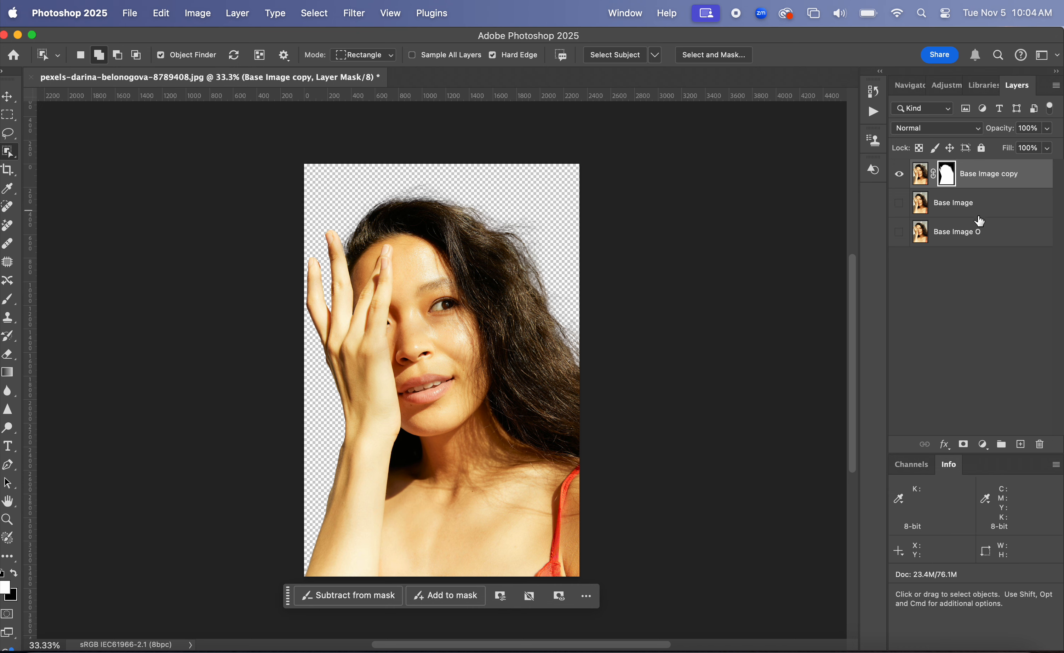
# Add a Solid Color fill layer above Base Image with a near-white colour.
pyautogui.click(983, 203)
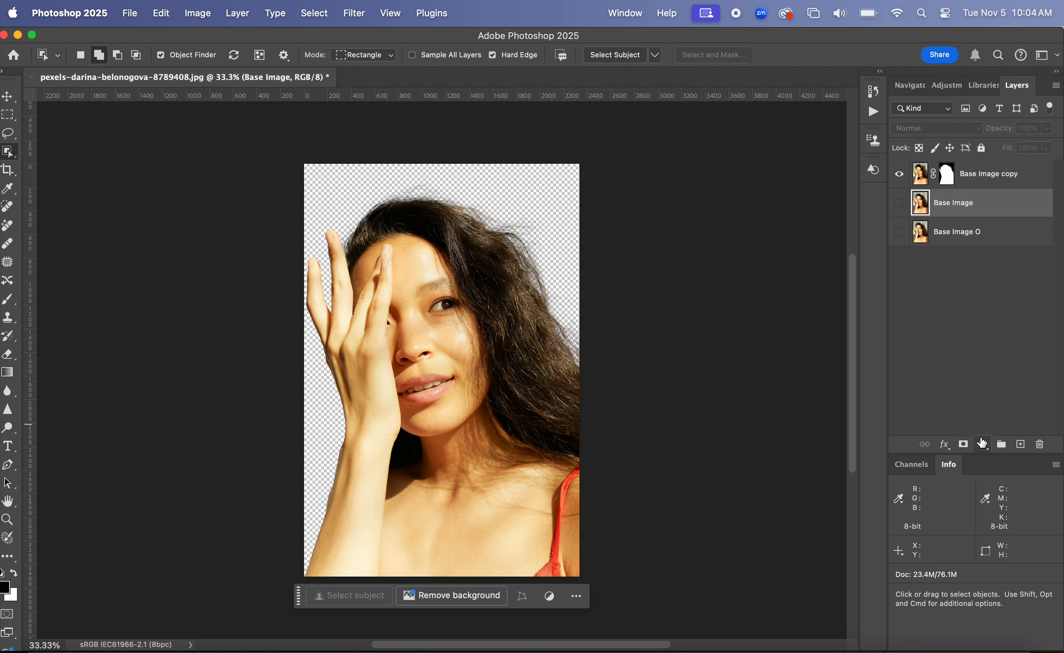
pyautogui.click(984, 444)
pyautogui.click(981, 240)
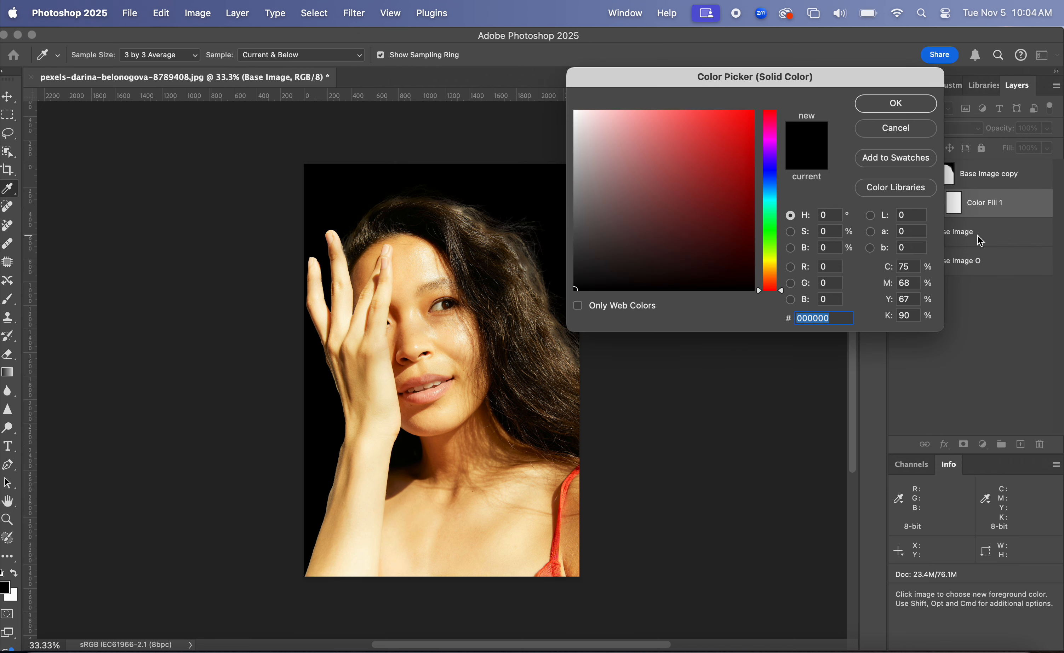
pyautogui.click(578, 112)
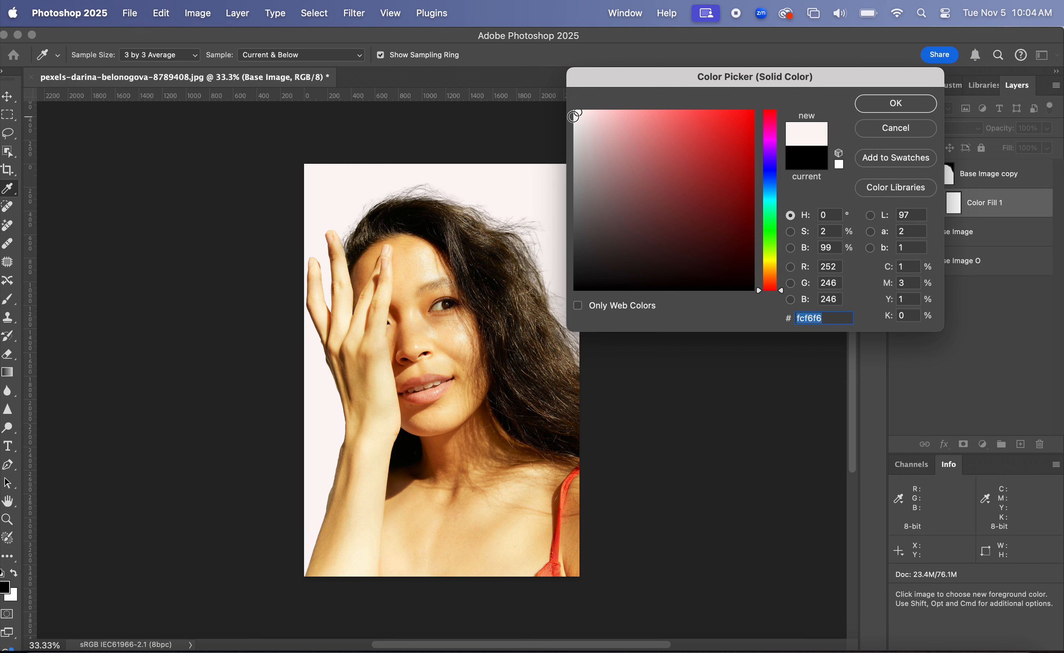
pyautogui.click(576, 118)
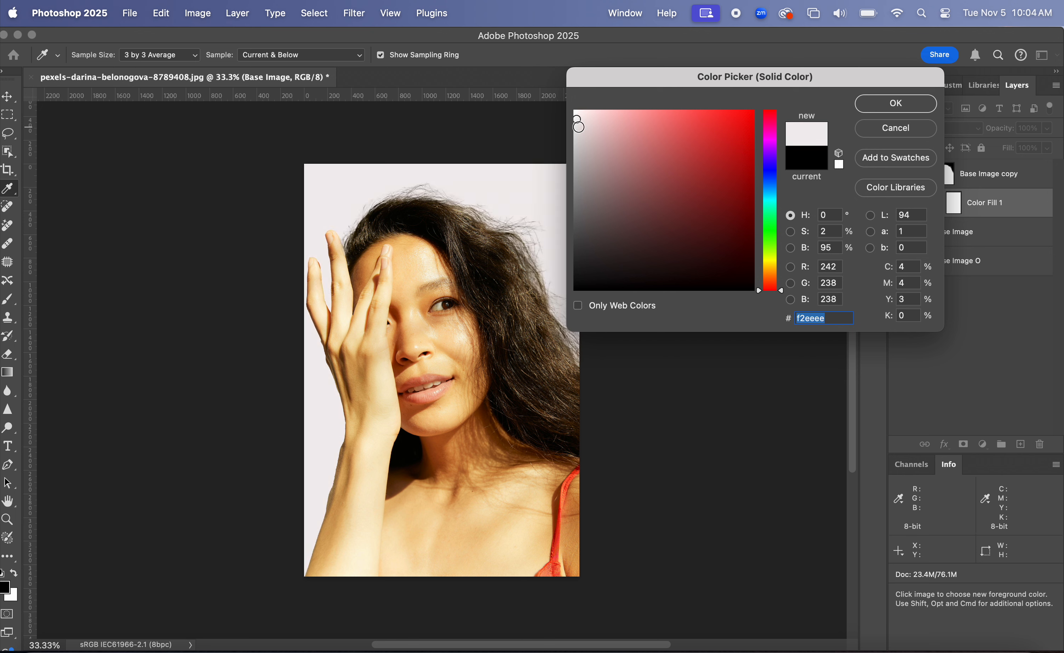
pyautogui.click(579, 127)
pyautogui.click(880, 100)
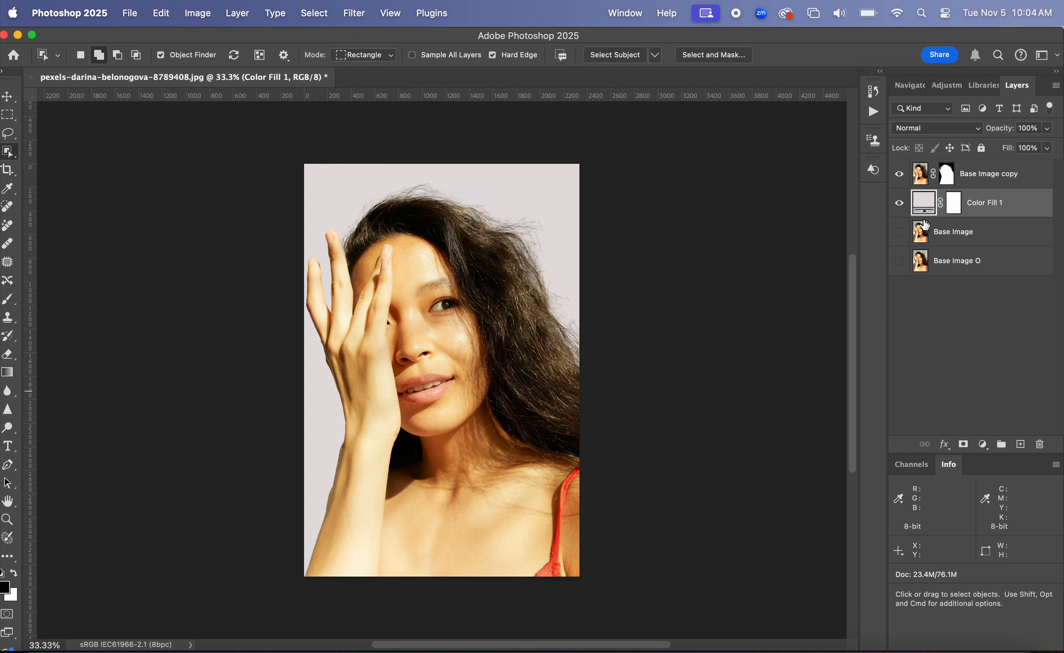
# Change the Color Fill 1 layer's colour to pale pink fbf2f2.
pyautogui.doubleClick(925, 209)
pyautogui.click(736, 134)
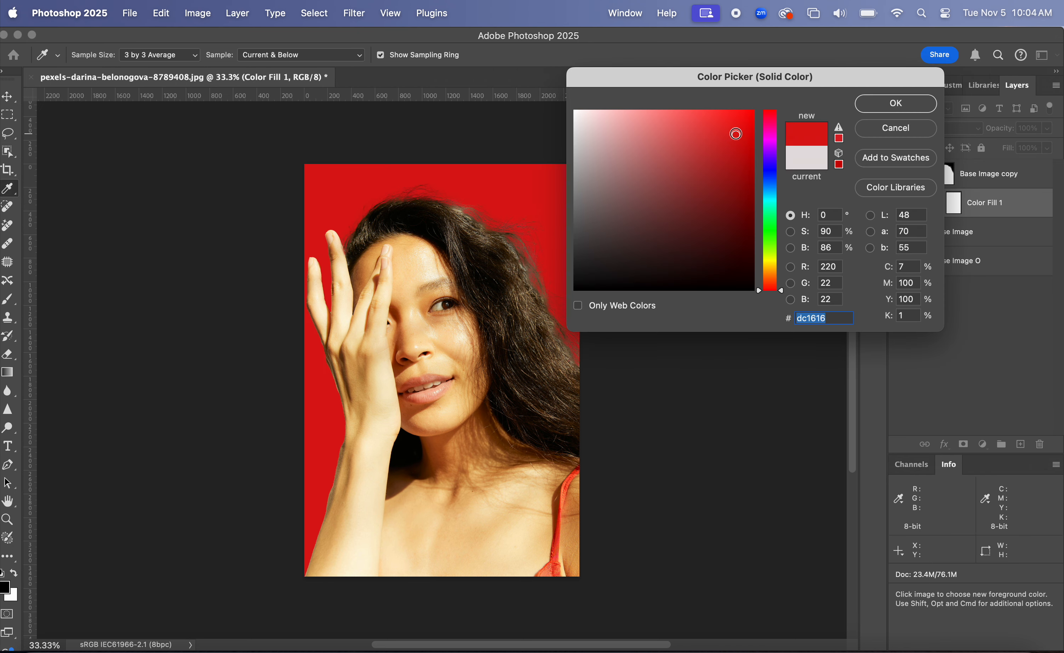
pyautogui.click(698, 129)
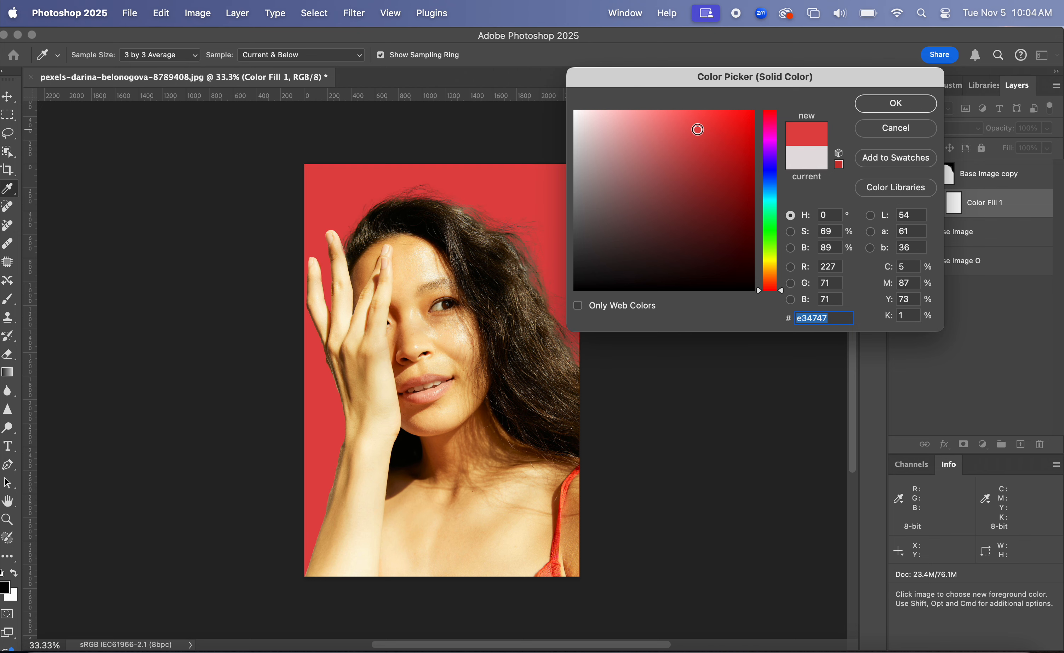
pyautogui.click(664, 113)
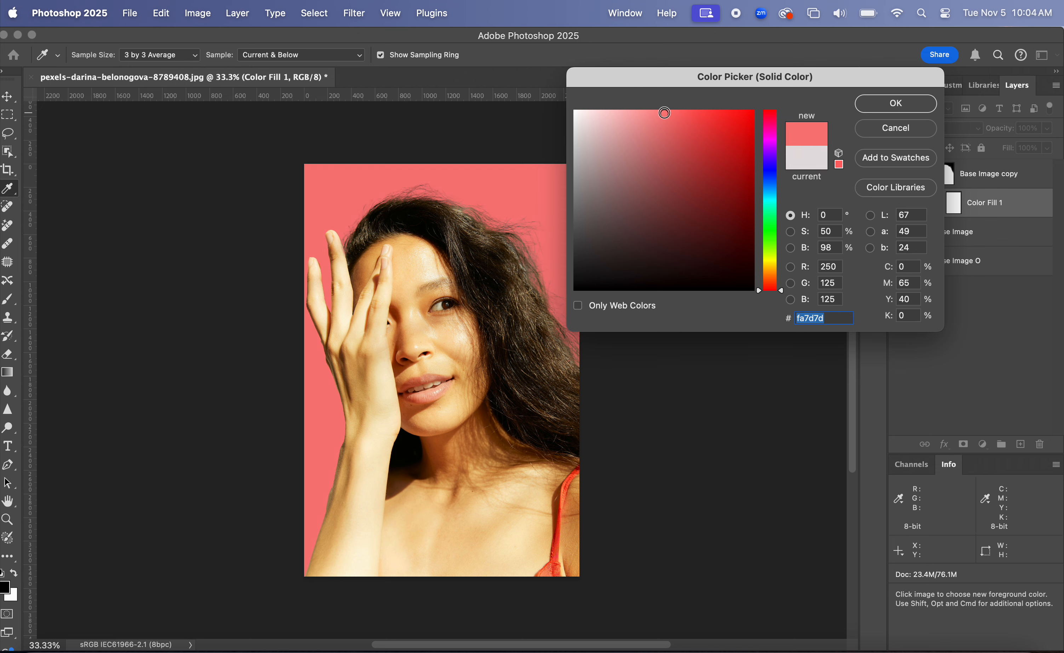
pyautogui.click(581, 113)
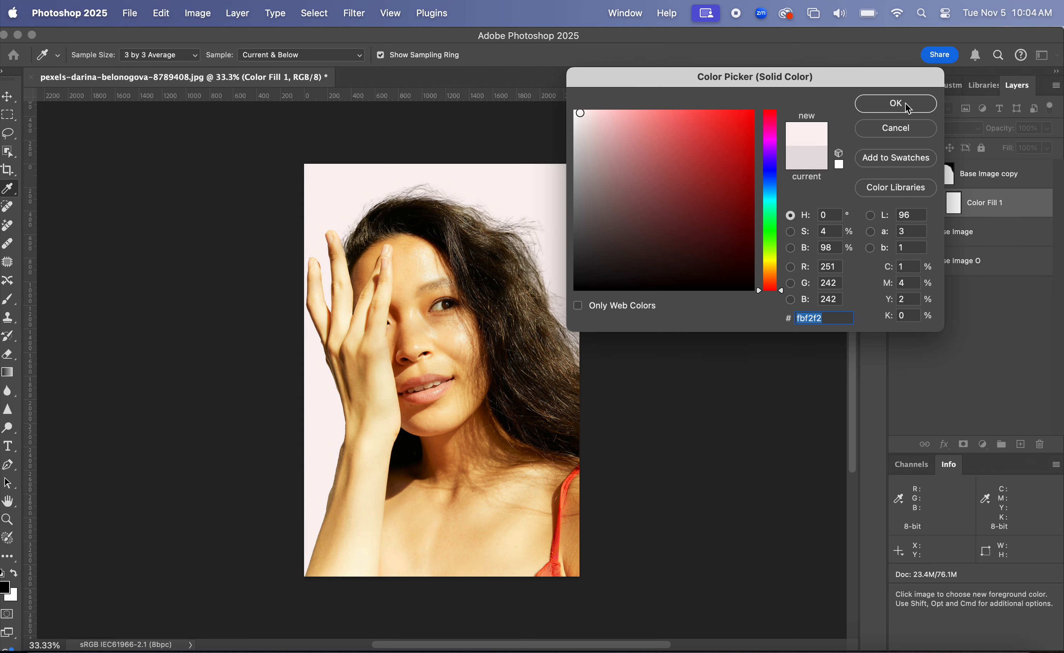
pyautogui.click(895, 104)
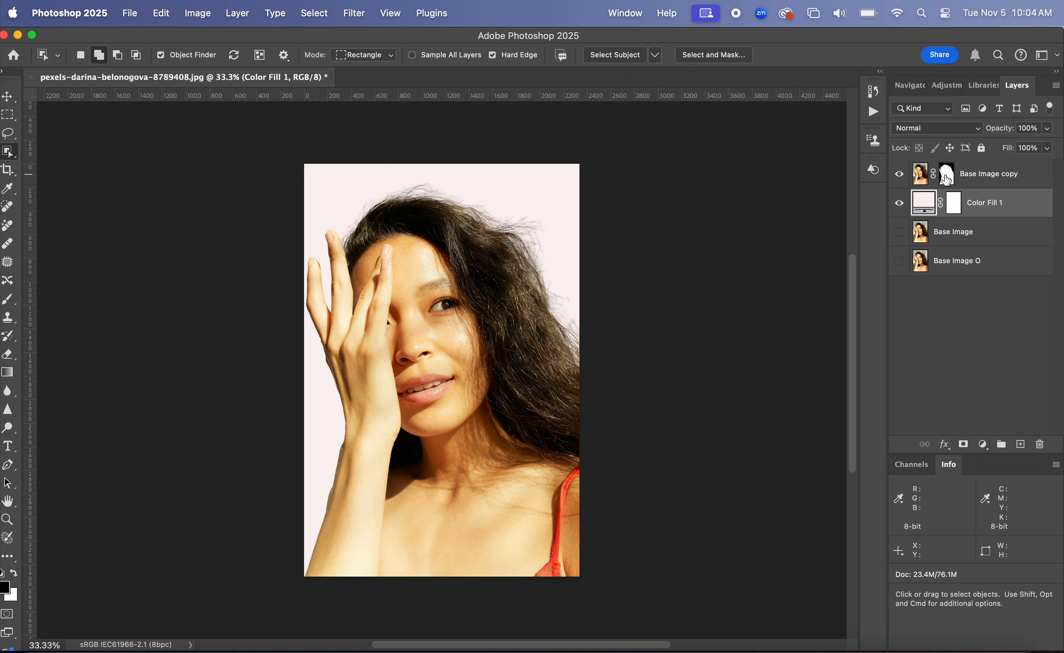
# Open the Base Image copy mask properties and apply Select and Mask to it again.
pyautogui.click(946, 179)
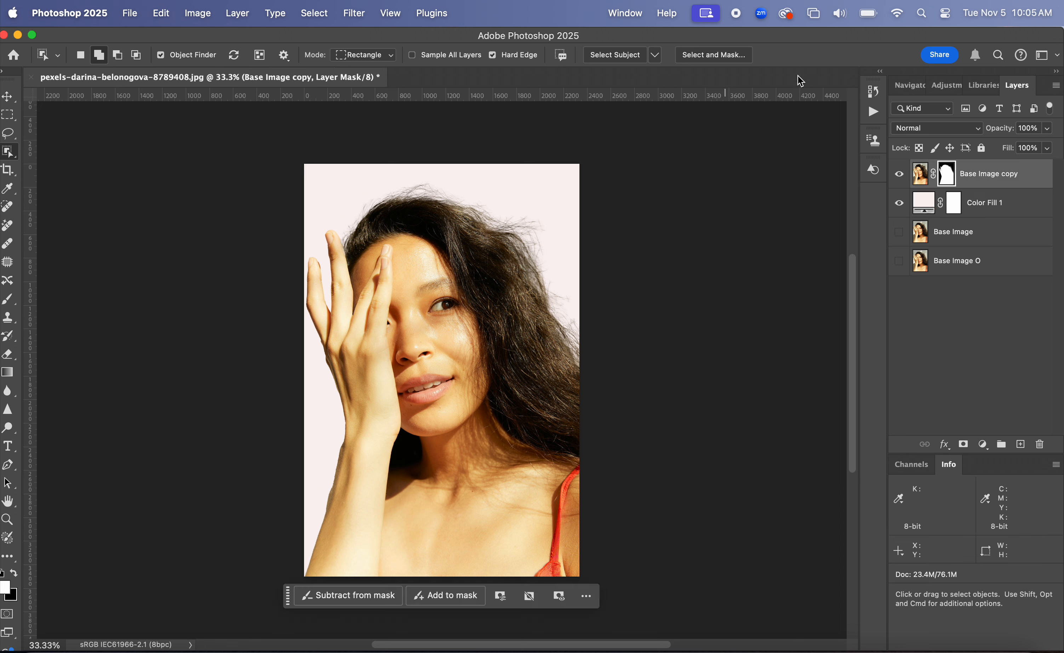
pyautogui.doubleClick(947, 175)
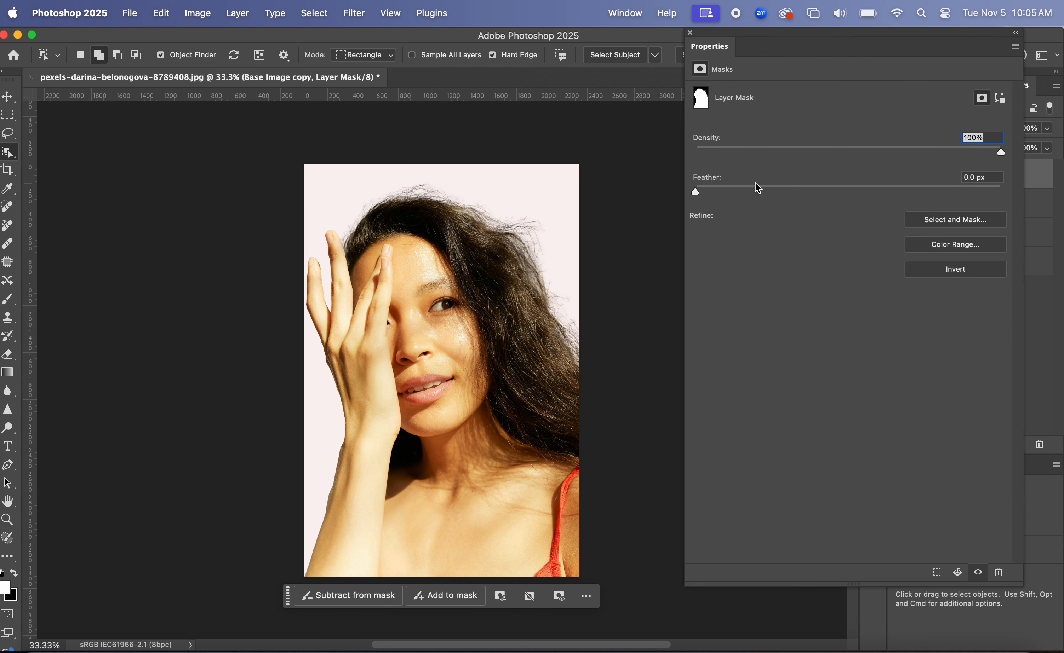
pyautogui.click(760, 192)
pyautogui.moveTo(760, 191); pyautogui.dragTo(708, 193)
pyautogui.click(990, 227)
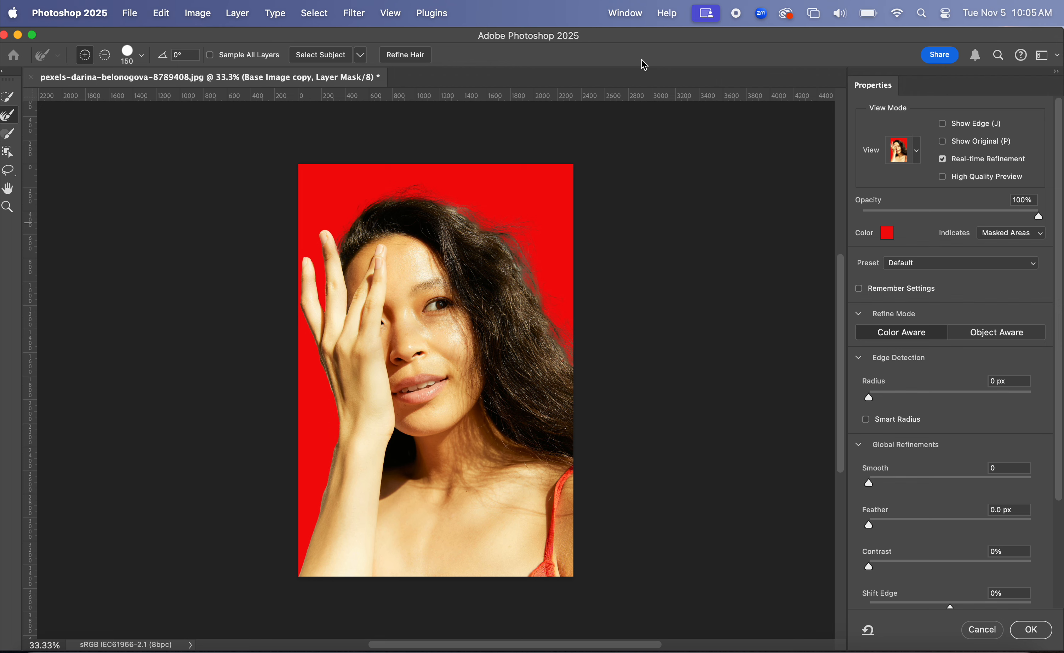
pyautogui.click(1031, 631)
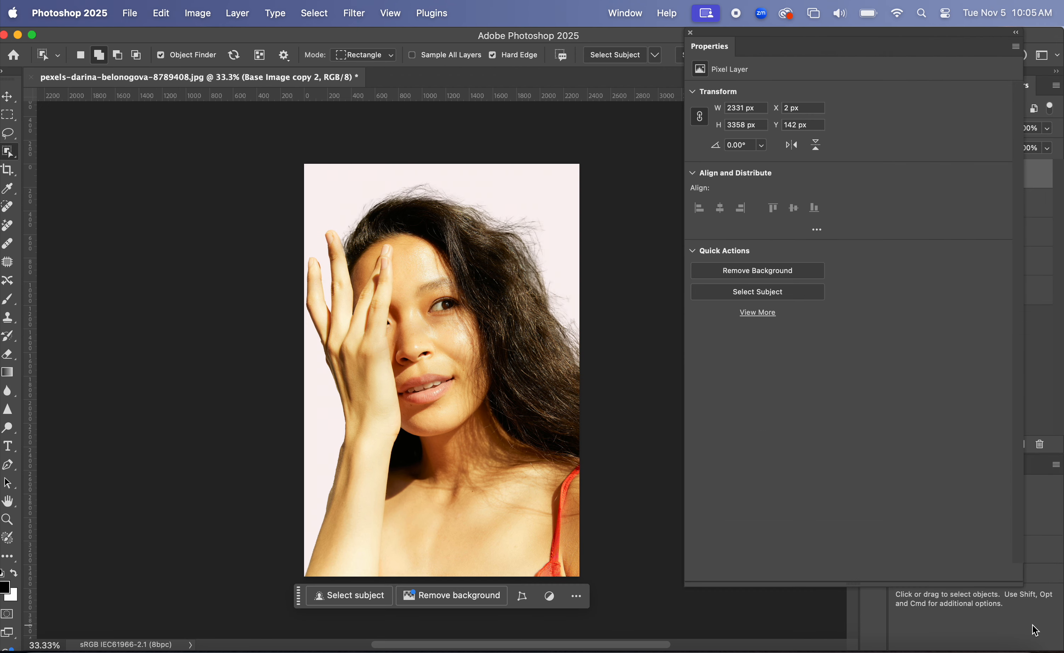
# Delete the newly created Base Image copy 2 layer.
pyautogui.click(690, 33)
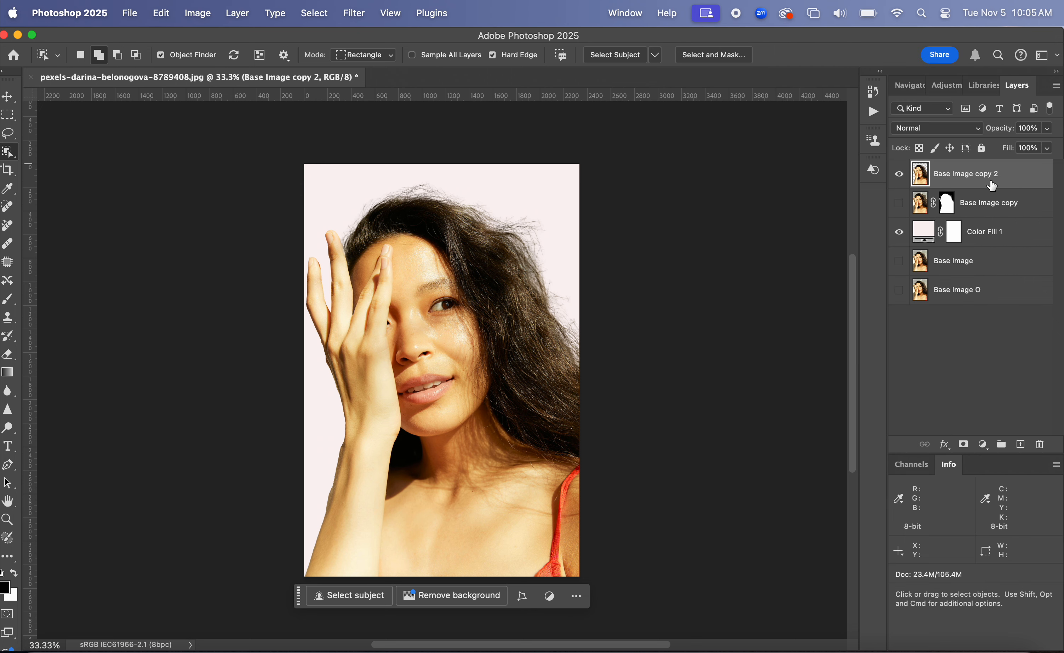
pyautogui.rightClick(997, 177)
pyautogui.click(1049, 327)
pyautogui.moveTo(1021, 181); pyautogui.dragTo(1042, 444)
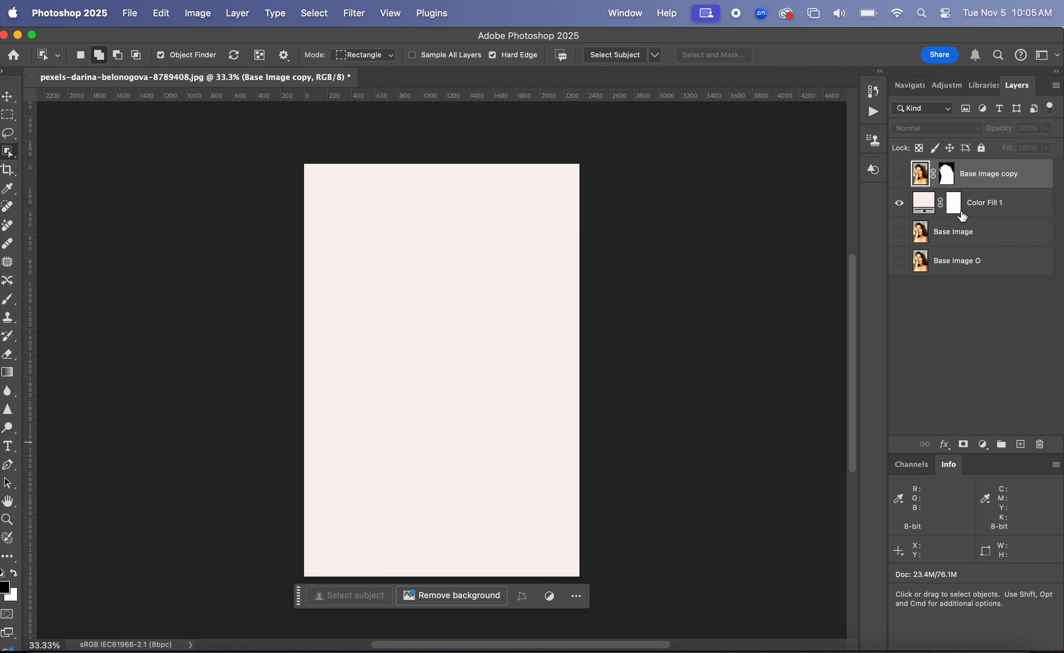
# Show Base Image copy and run Select and Mask on its mask with output set to New Layer.
pyautogui.click(899, 175)
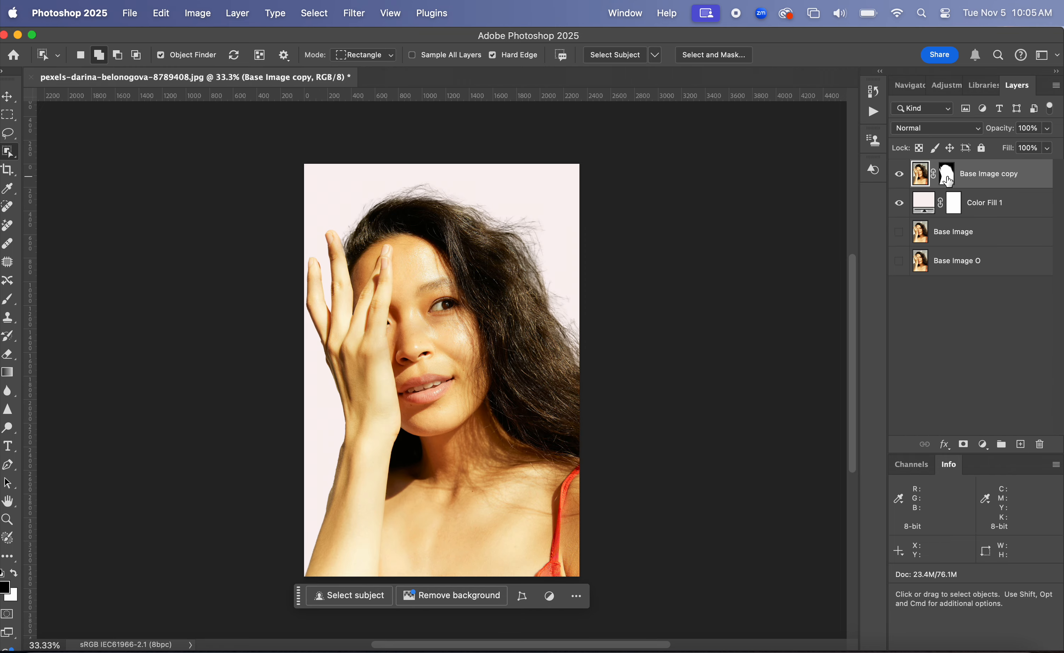
pyautogui.doubleClick(946, 176)
pyautogui.click(974, 220)
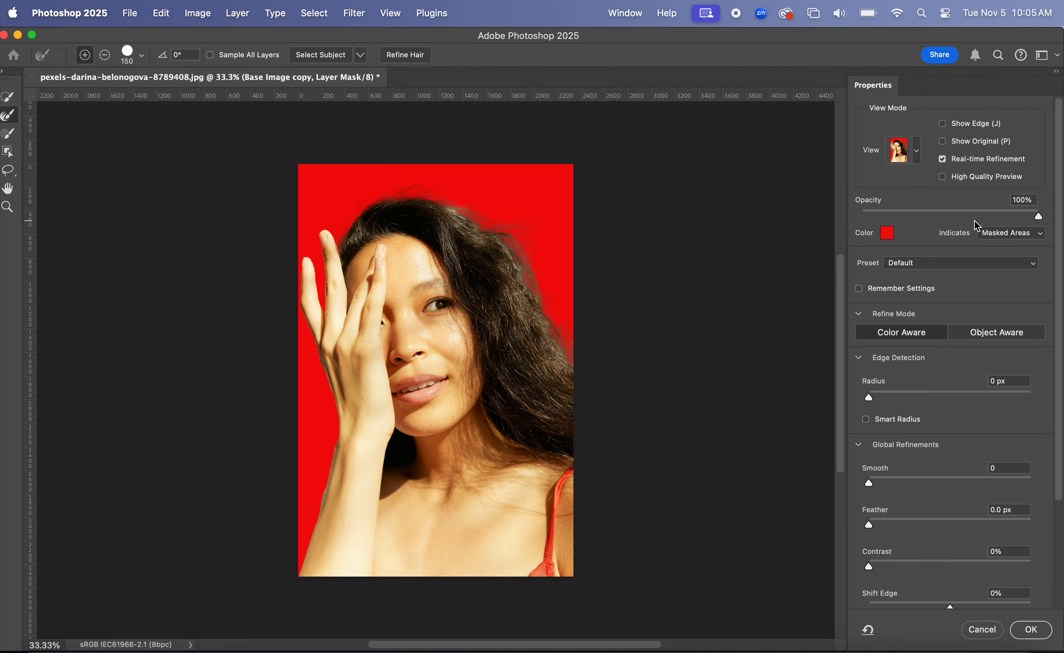
pyautogui.scroll(-5, 942, 455)
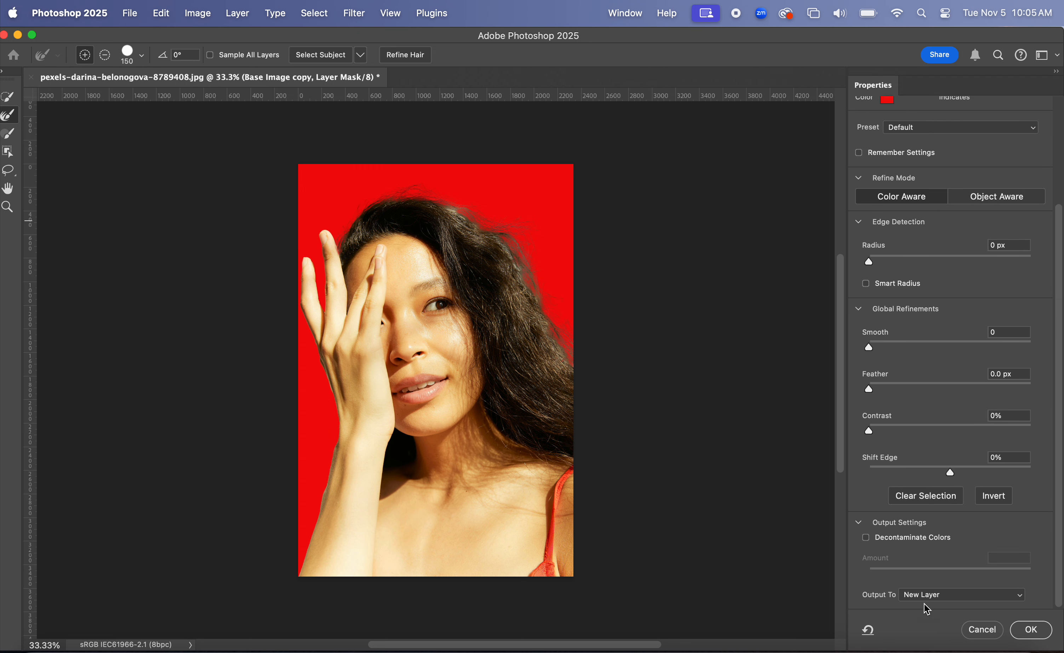
pyautogui.click(916, 599)
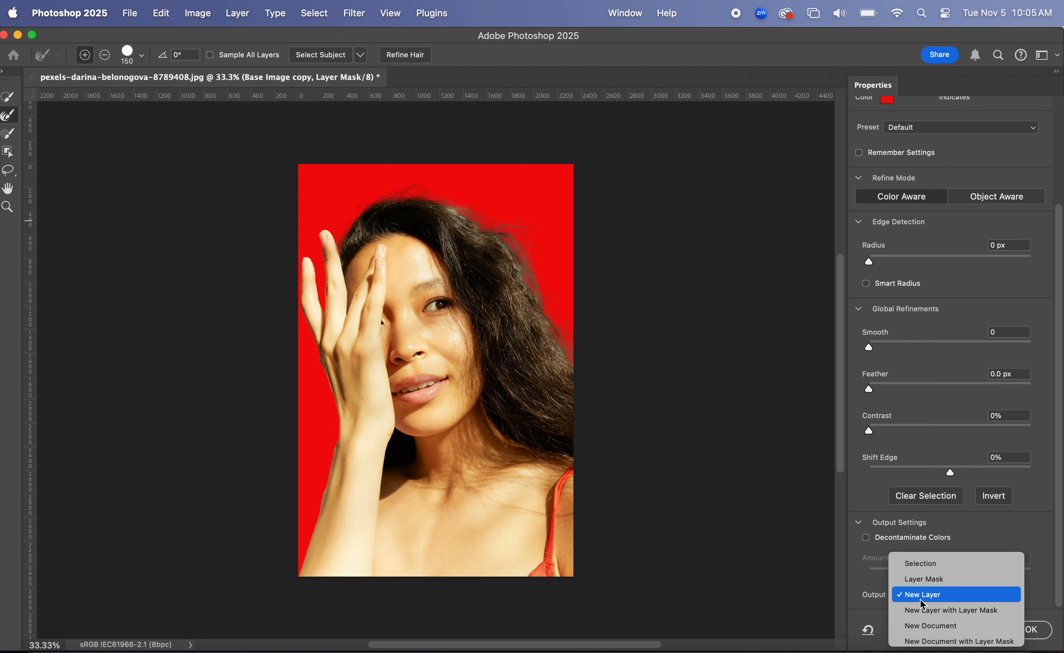
pyautogui.click(922, 596)
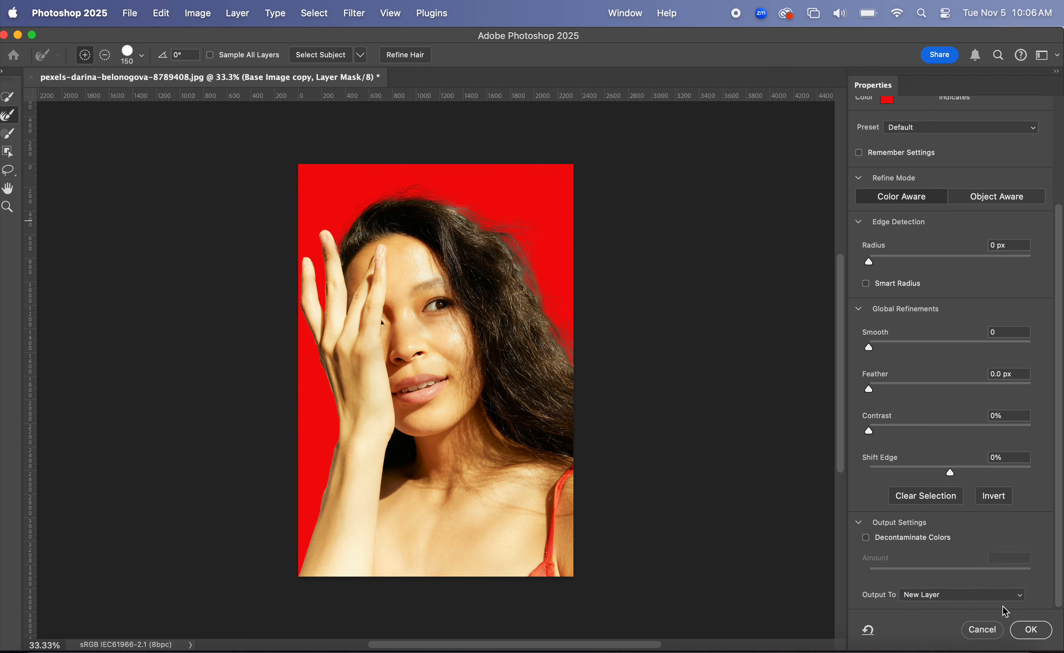
pyautogui.click(1034, 630)
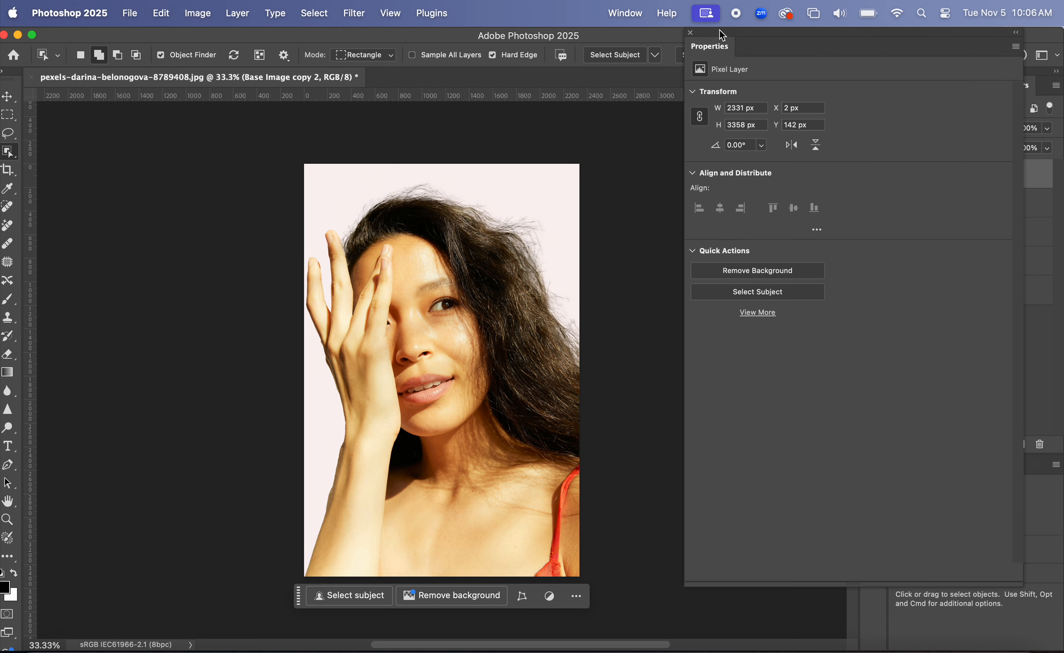
# Hide the Color Fill 1 and Base Image copy 2 layers and make Base Image copy visible.
pyautogui.click(690, 33)
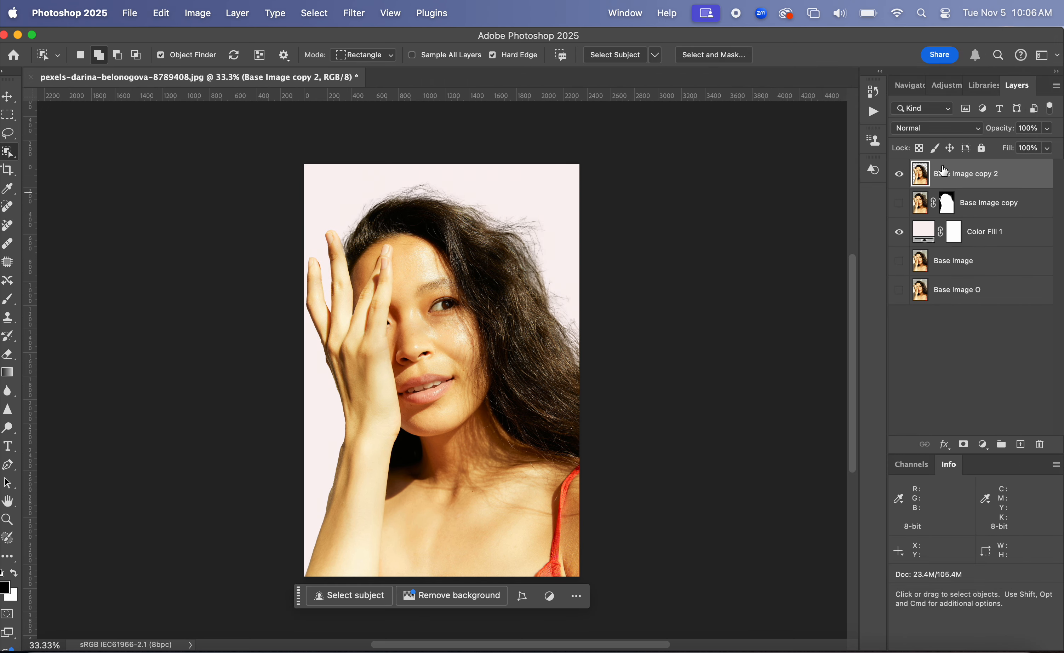
pyautogui.click(900, 234)
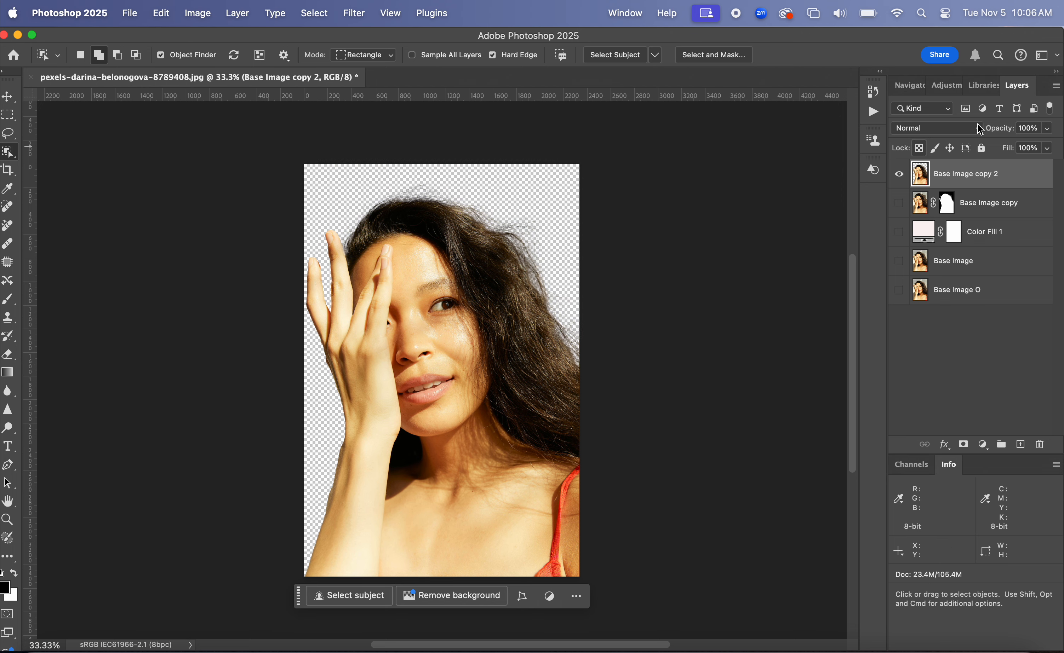
pyautogui.click(899, 173)
pyautogui.click(899, 204)
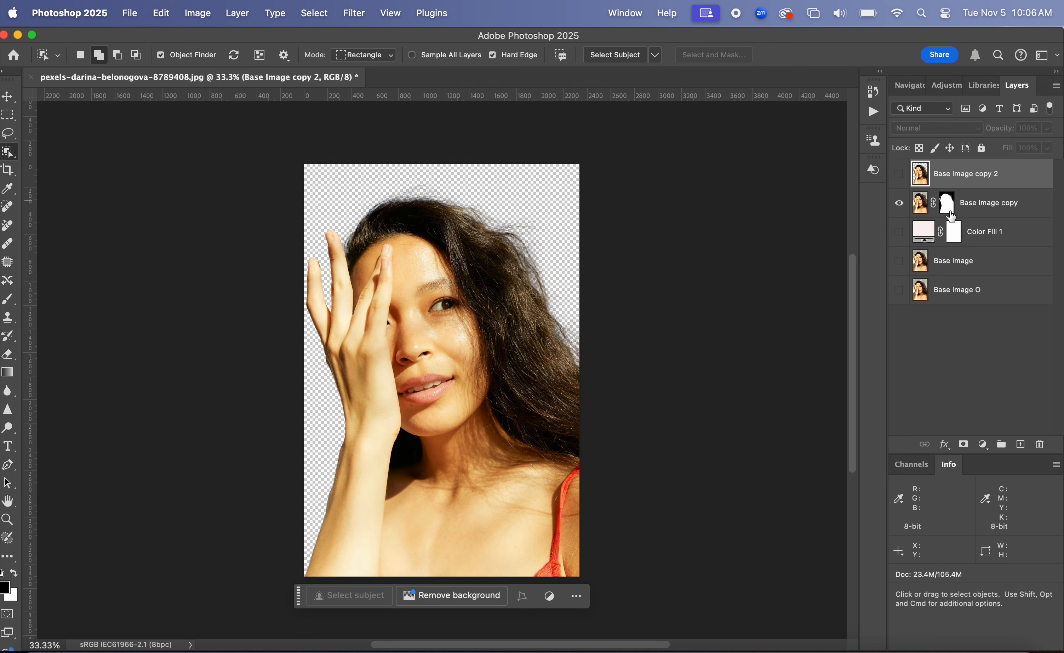
# Apply Select and Mask to Base Image copy's layer mask again with output set to New Layer with Layer Mask.
pyautogui.click(946, 208)
pyautogui.doubleClick(945, 209)
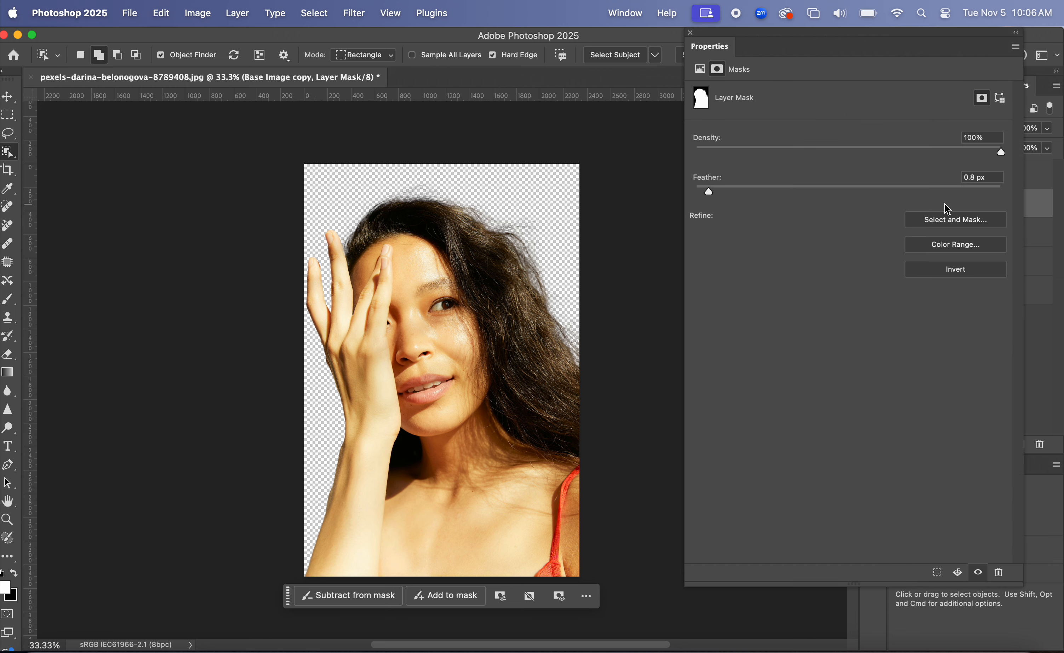
pyautogui.click(964, 225)
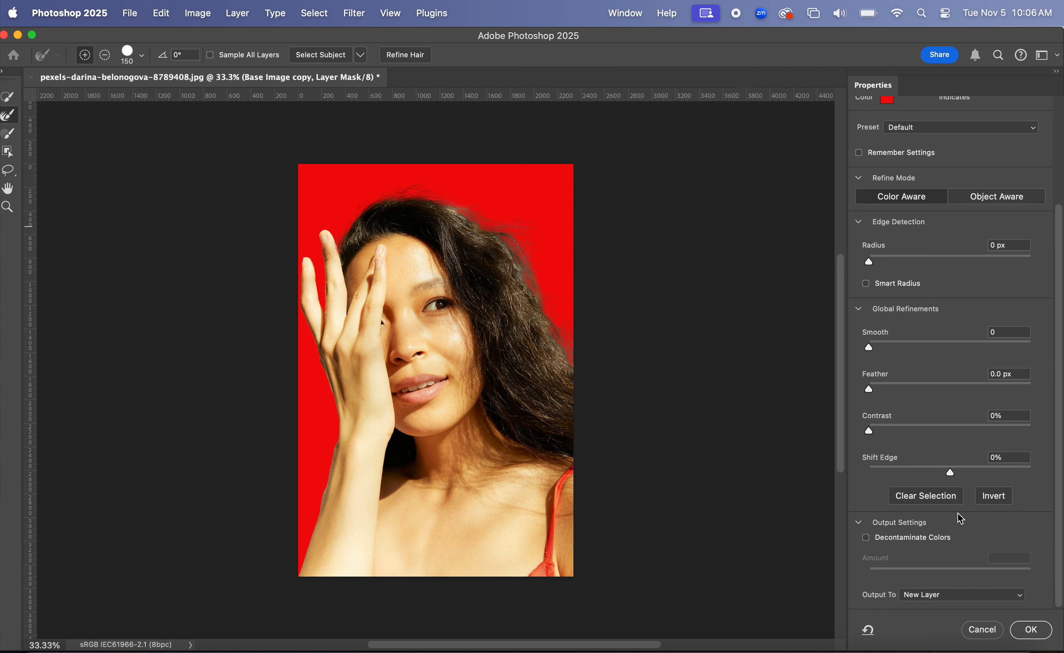
pyautogui.click(953, 594)
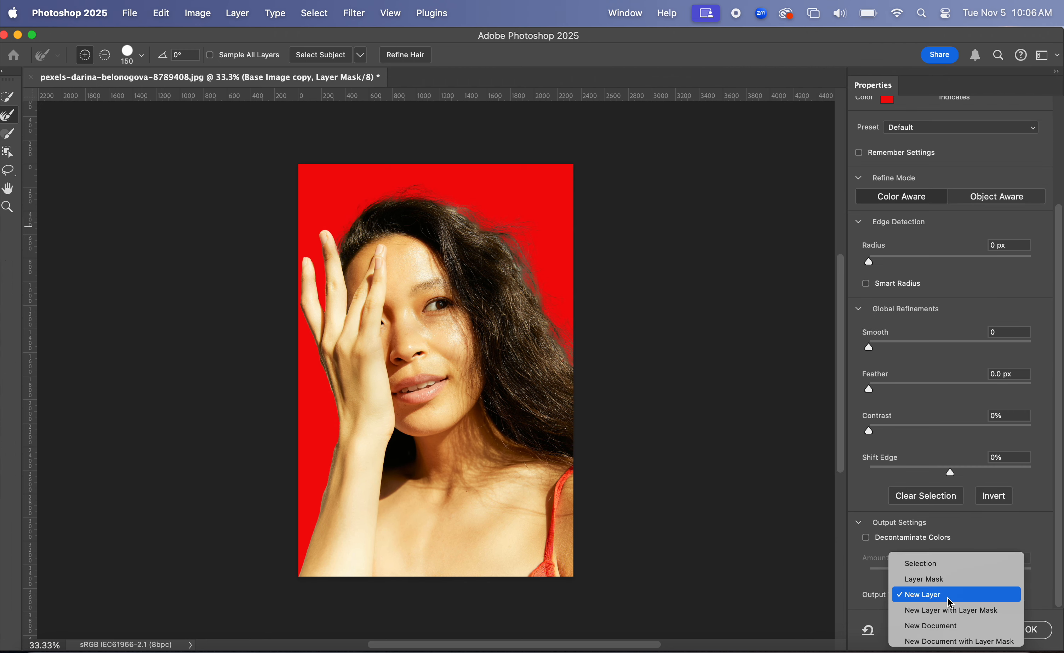
pyautogui.click(950, 617)
pyautogui.click(1031, 629)
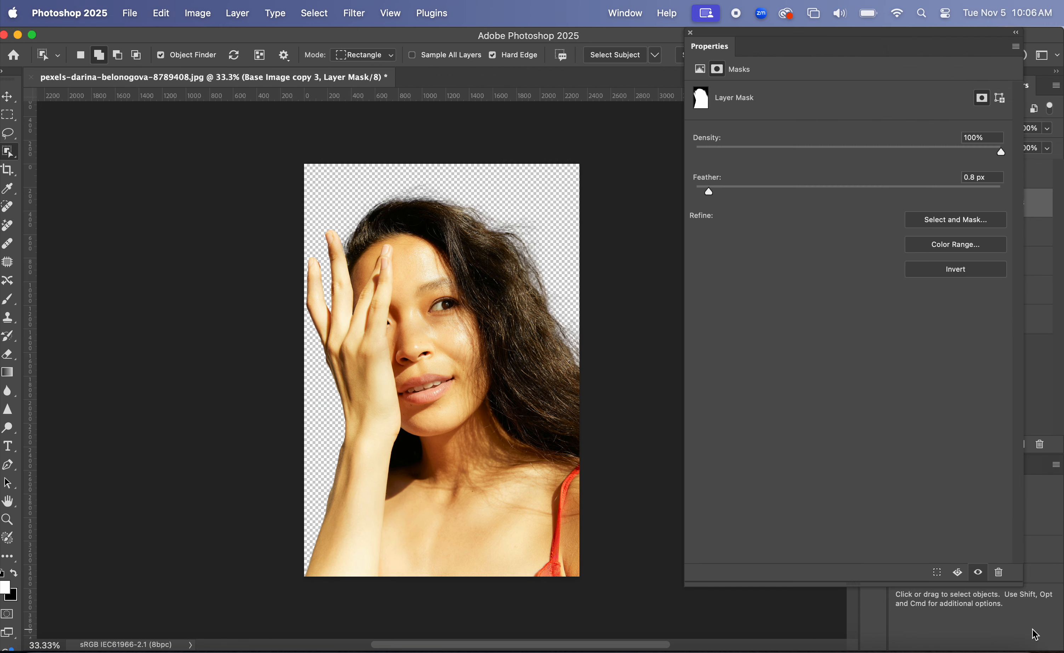
pyautogui.click(690, 33)
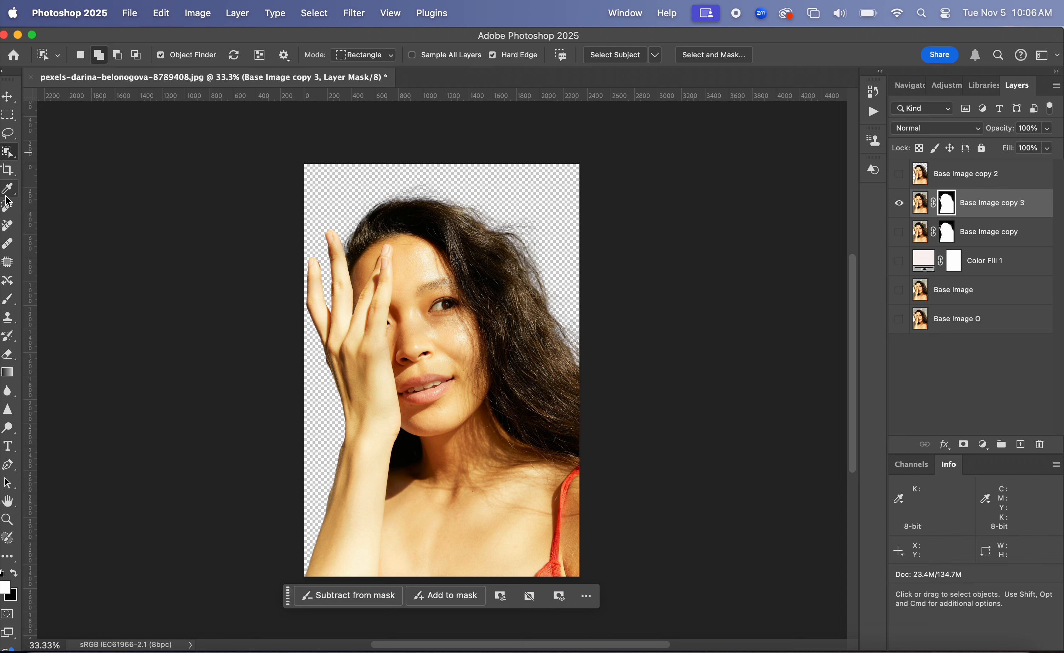
# Show Color Fill 1 again and pick the Brush tool with black as the foreground colour.
pyautogui.click(8, 300)
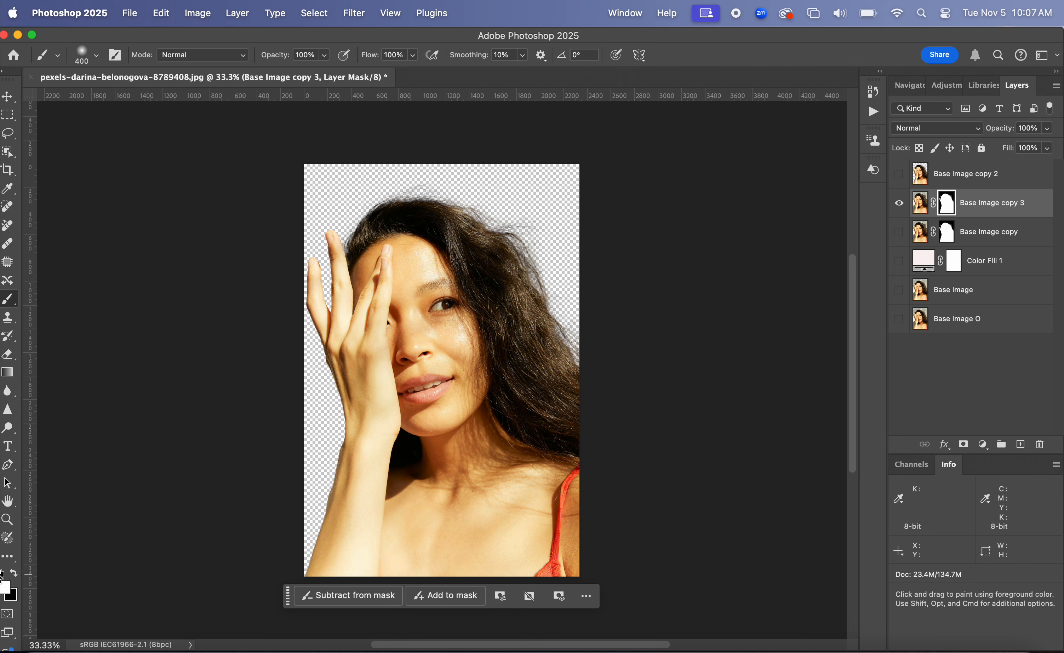
pyautogui.click(15, 574)
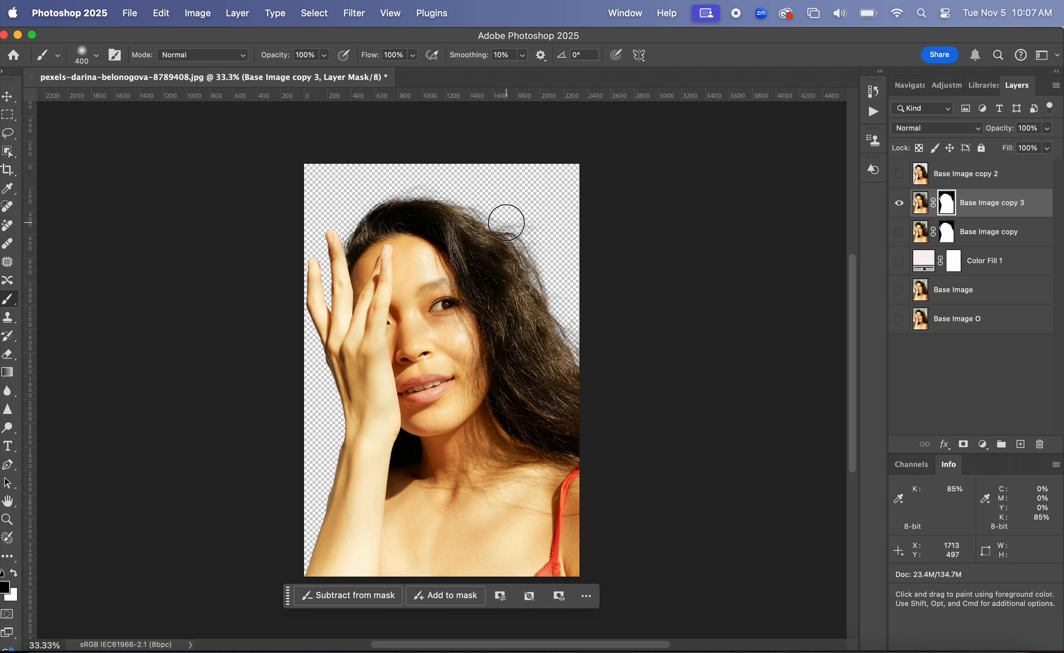
pyautogui.click(899, 263)
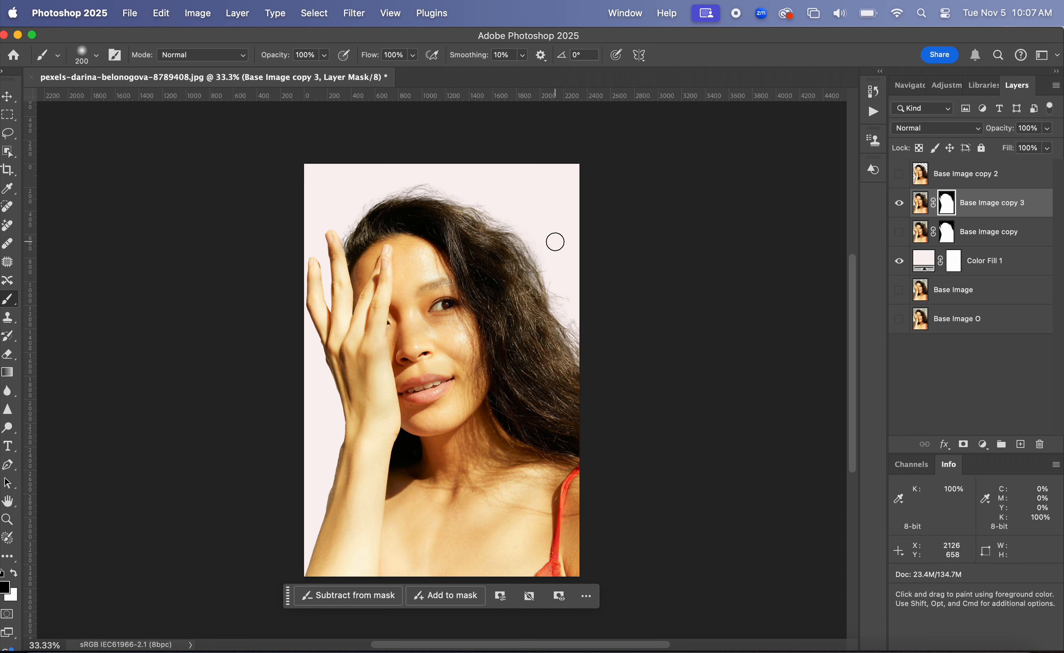
# Shrink the brush to 175 px and paint black on Base Image copy 3's mask across the top of the hair.
pyautogui.press('[')
pyautogui.press('[')
pyautogui.press('[')
pyautogui.press('[')
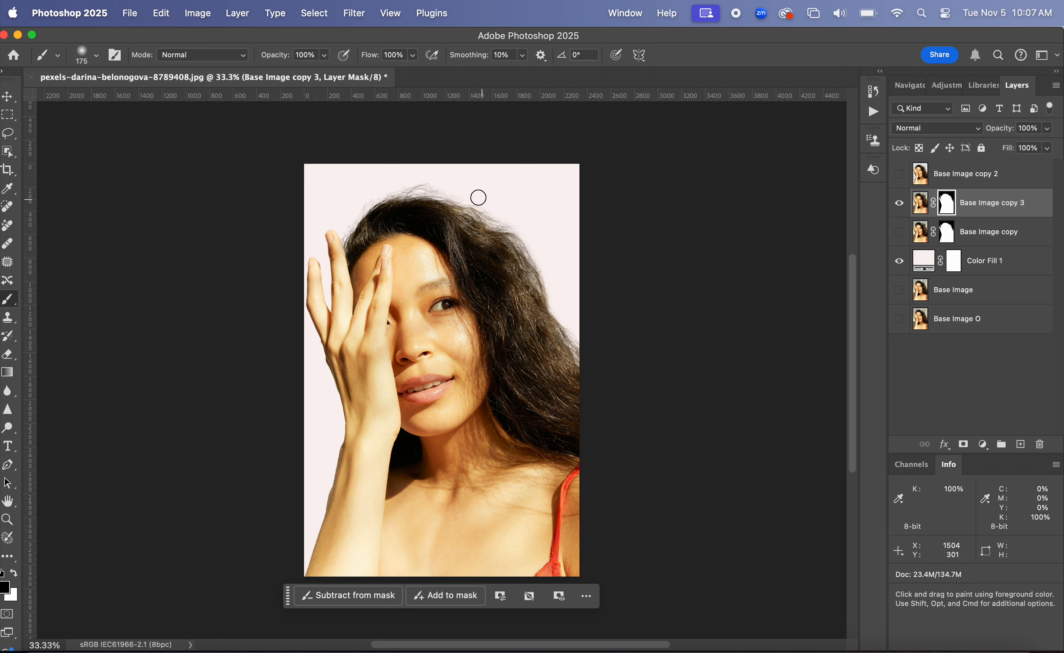
pyautogui.moveTo(465, 195); pyautogui.dragTo(399, 183)
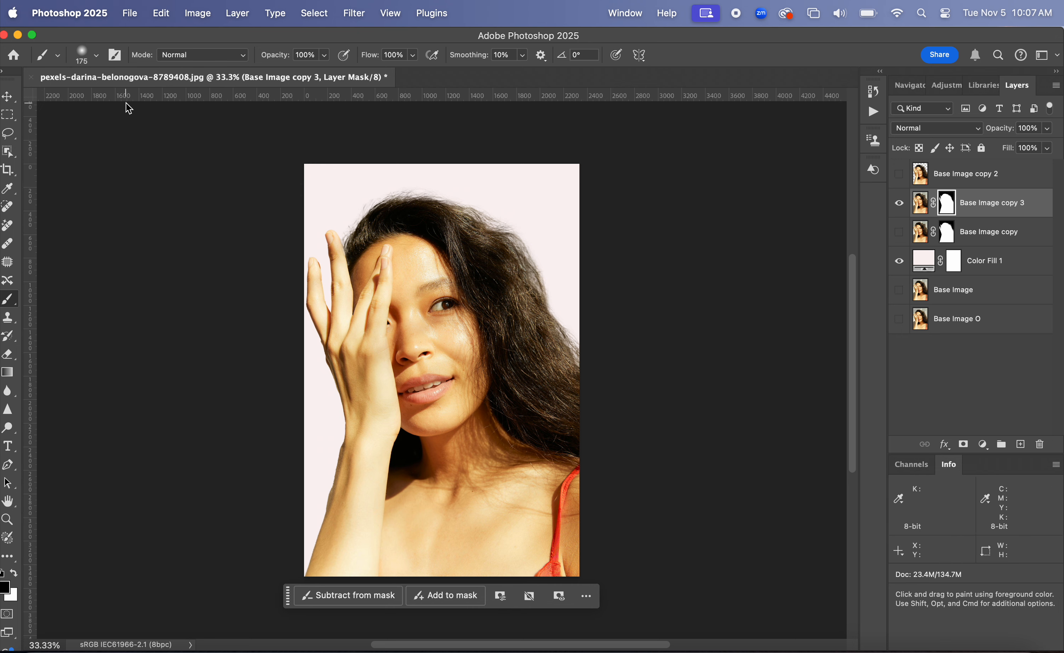
# Try a 100% hardness brush on the mask at the top of the hair and undo the stroke.
pyautogui.click(78, 53)
pyautogui.moveTo(102, 131); pyautogui.dragTo(192, 132)
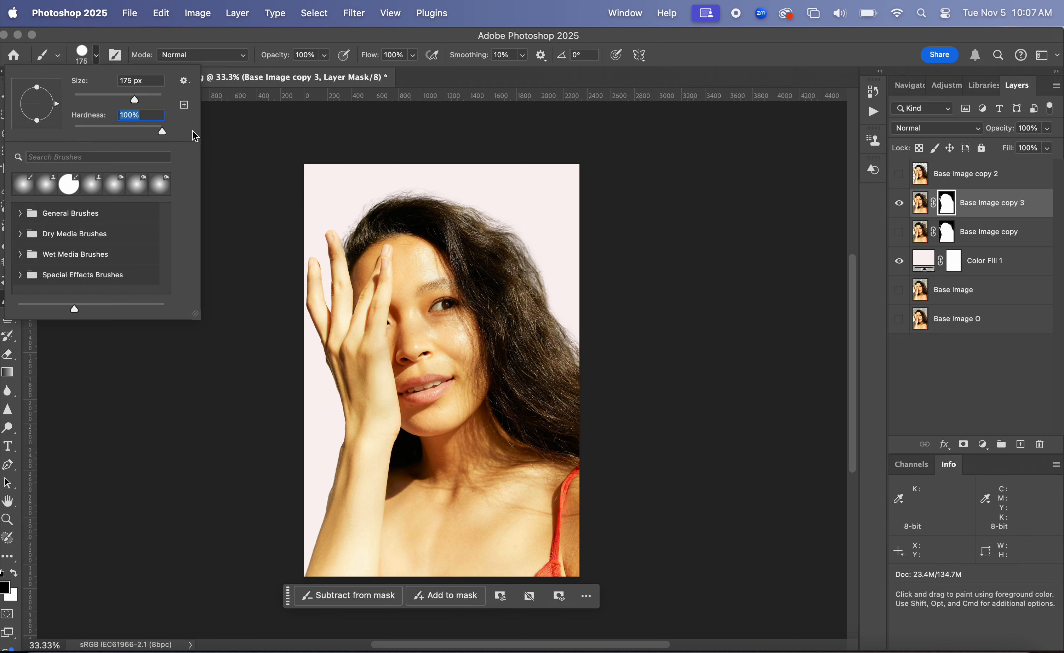
pyautogui.click(211, 137)
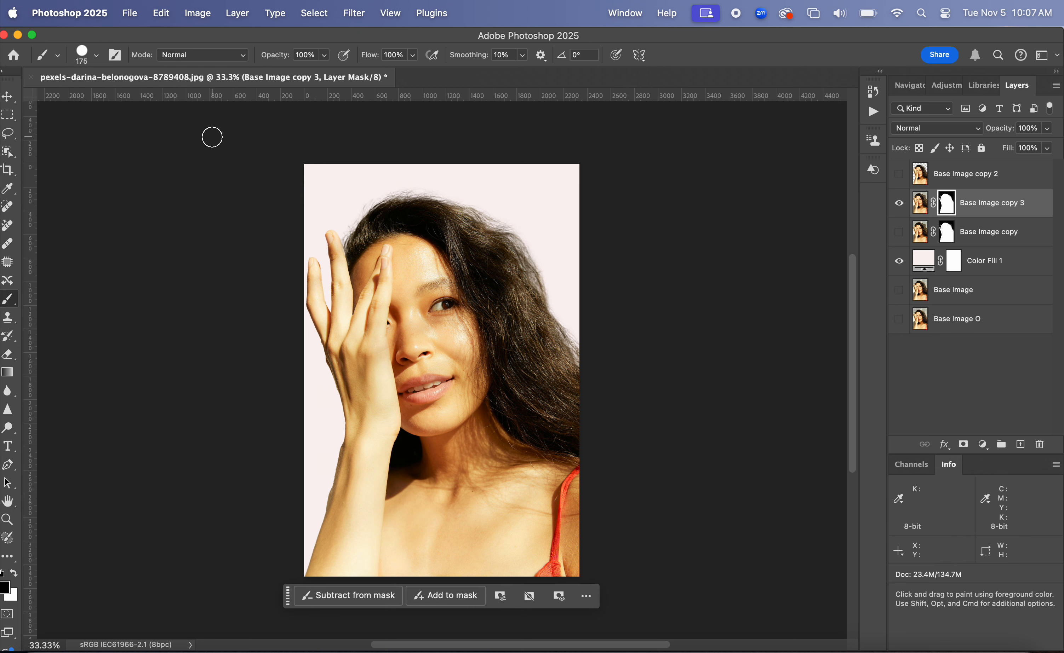
pyautogui.click(435, 205)
pyautogui.press('super+z')
# With a soft 0% hardness brush at 200 px, paint white then black on the mask beside the hair's upper right.
pyautogui.click(85, 52)
pyautogui.moveTo(161, 131); pyautogui.dragTo(48, 121)
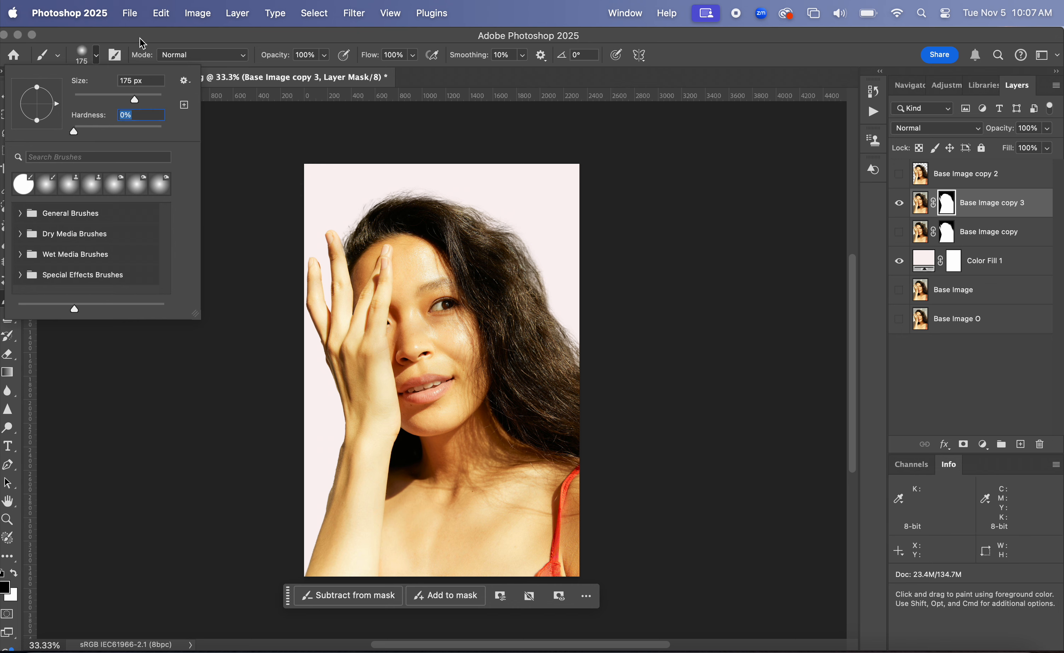
pyautogui.click(144, 41)
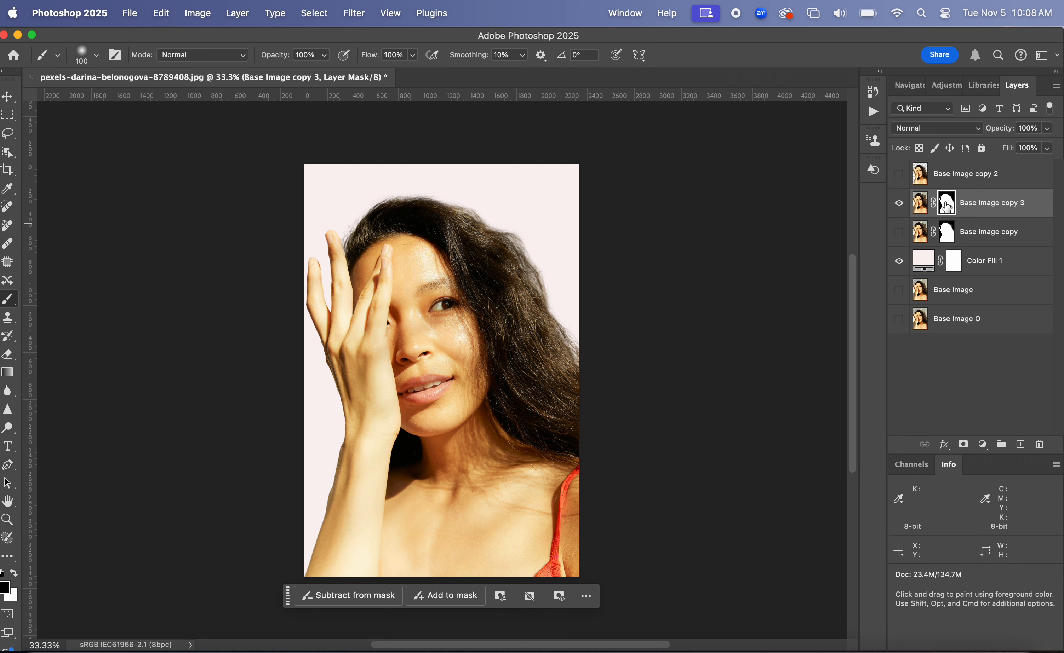
pyautogui.click(14, 575)
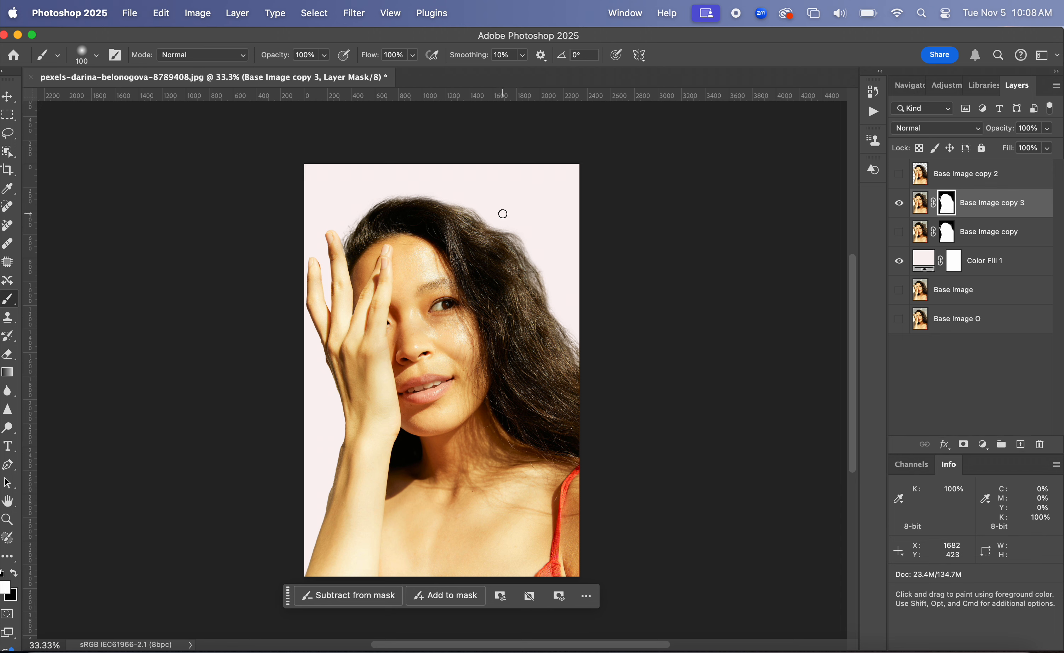
pyautogui.press(']')
pyautogui.press(']')
pyautogui.press(']')
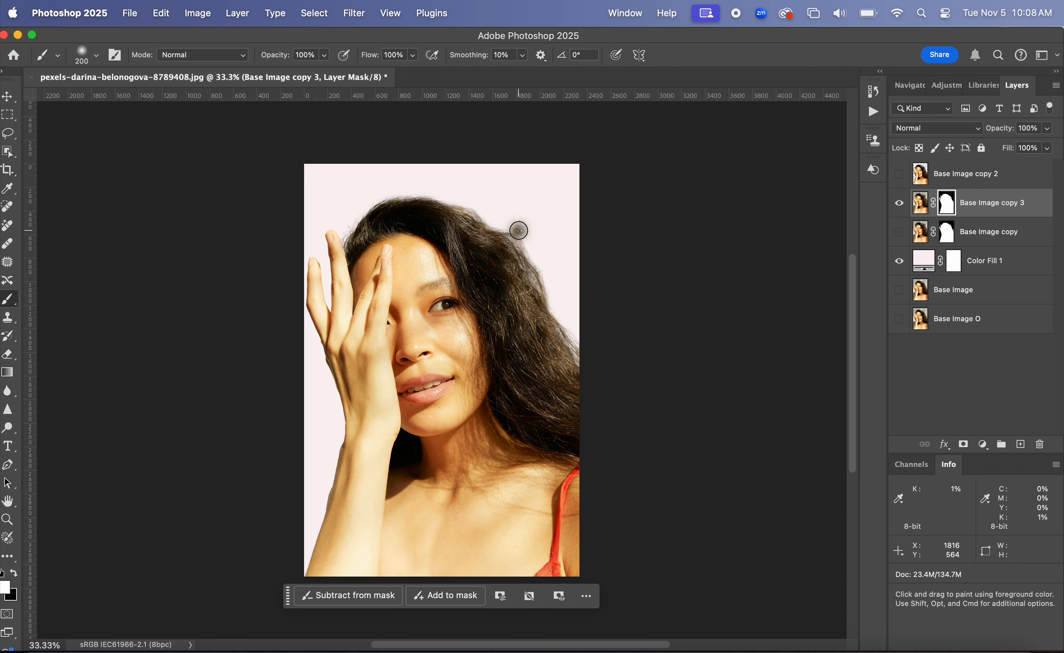
pyautogui.moveTo(518, 227); pyautogui.dragTo(532, 259)
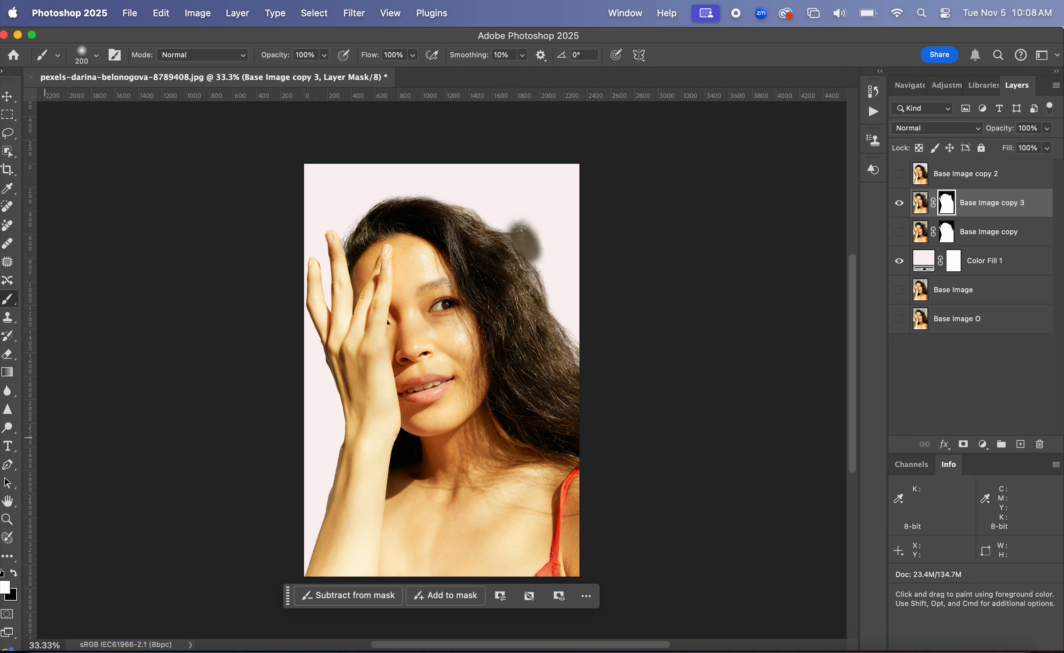
pyautogui.click(13, 575)
pyautogui.moveTo(529, 232)
pyautogui.mouseDown()
pyautogui.moveTo(547, 256)
pyautogui.moveTo(535, 262)
pyautogui.moveTo(501, 222)
pyautogui.mouseUp()
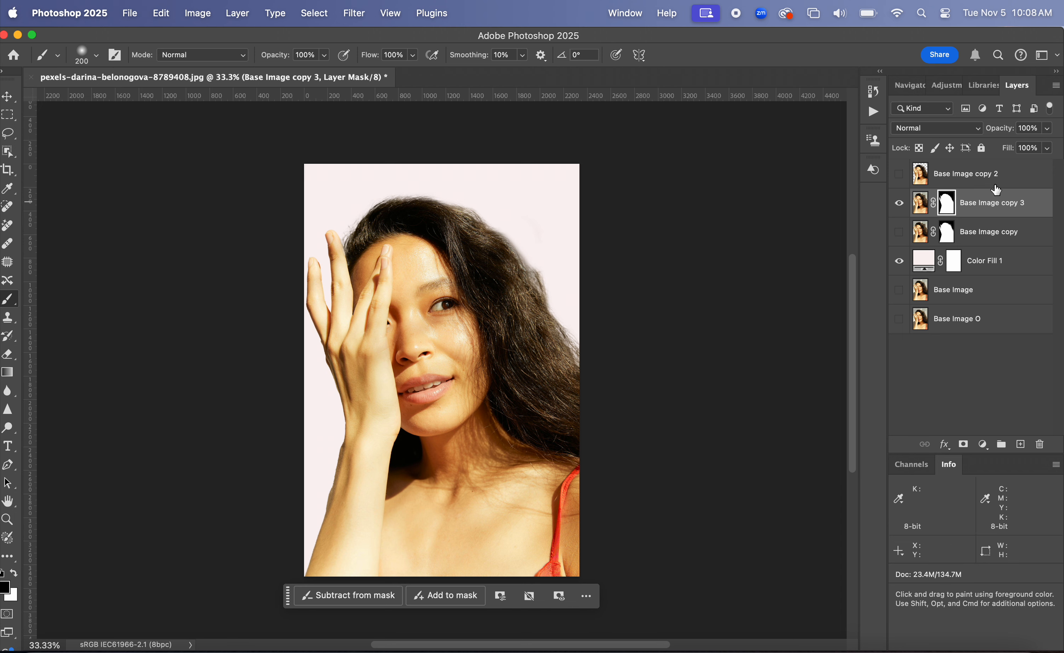
# Delete the Base Image copy 2 and Base Image copy layers.
pyautogui.click(1006, 174)
pyautogui.moveTo(1032, 191); pyautogui.dragTo(1040, 444)
pyautogui.click(1018, 204)
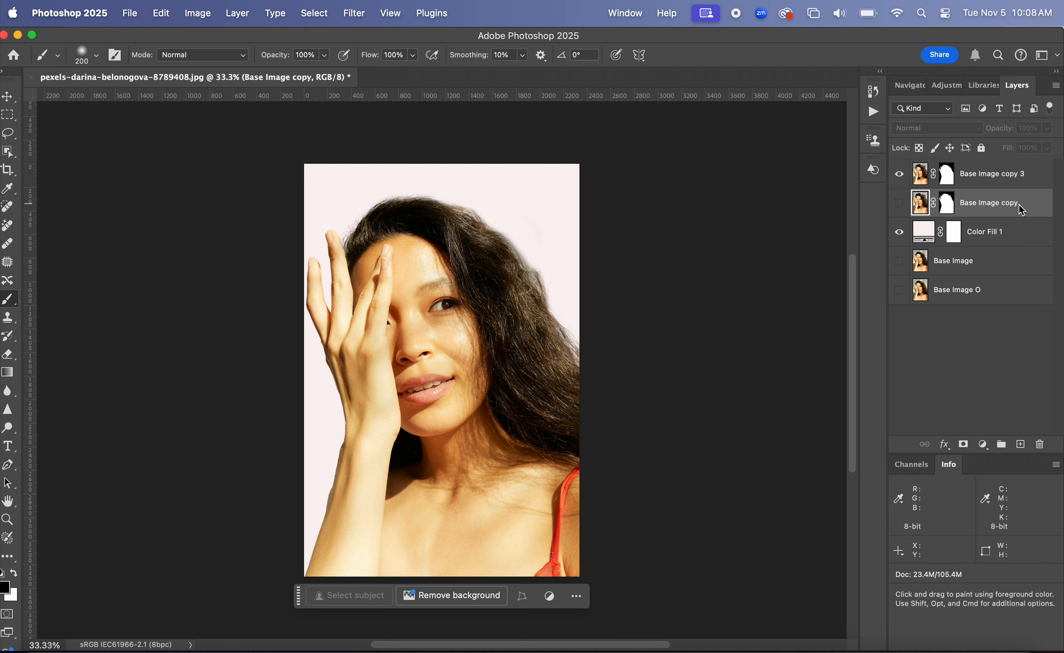
pyautogui.moveTo(1030, 214); pyautogui.dragTo(1040, 444)
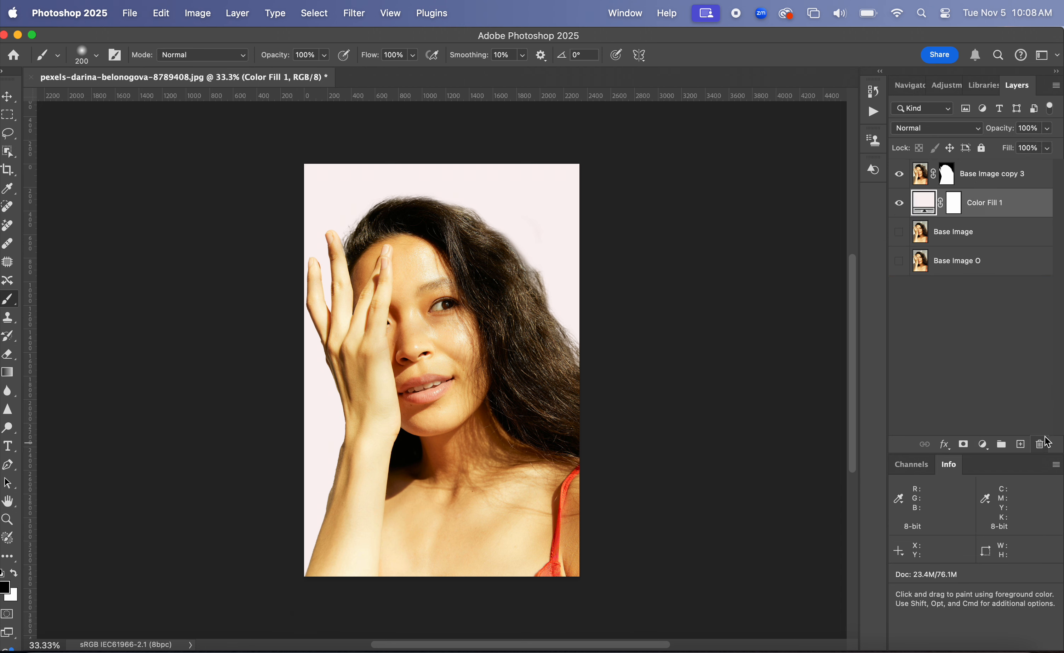